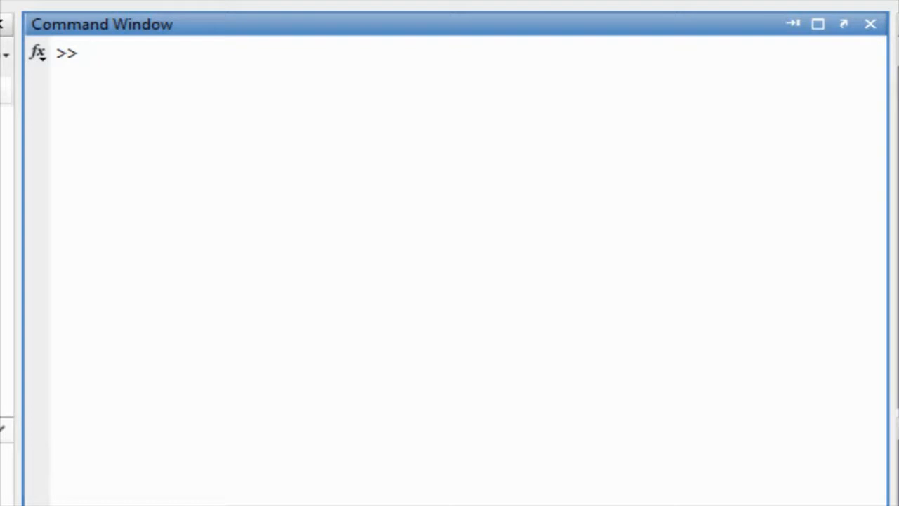
text(a)
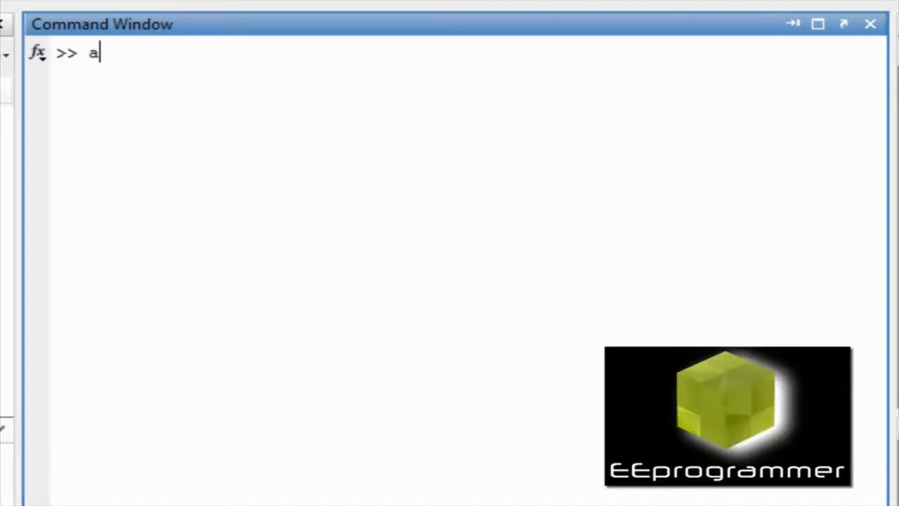
text( = )
text(0;)
Set a to 0 and write an if a==1 branch that displays 'Yes'.
key(Return)
text(if )
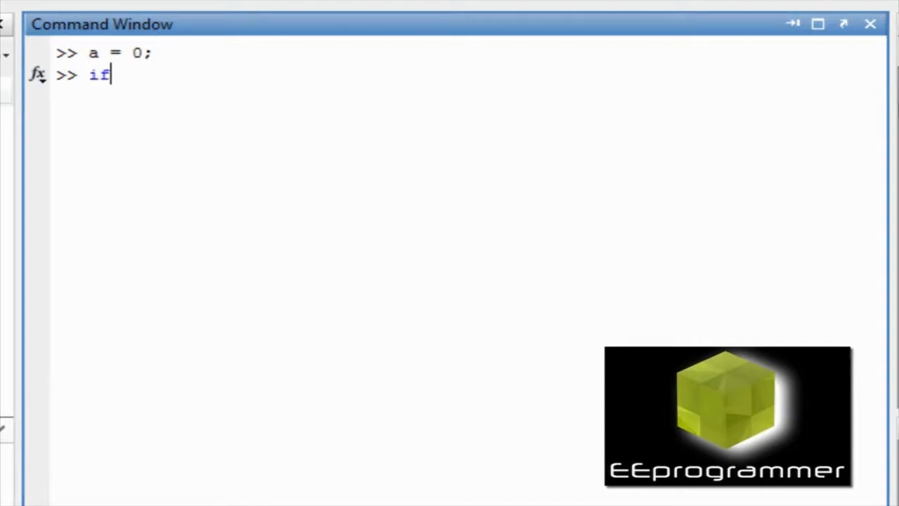
text(a==)
text(1)
key(Return)
text(dis)
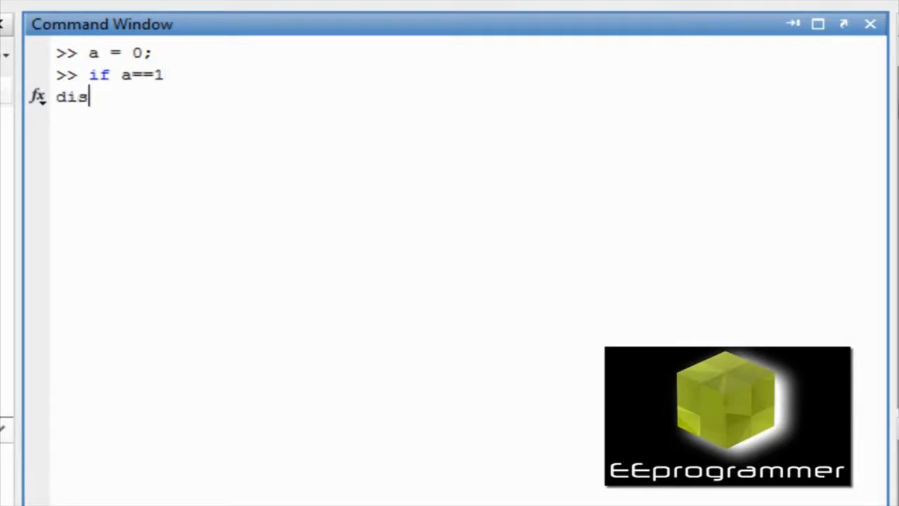
text(p())
key(Left)
text('')
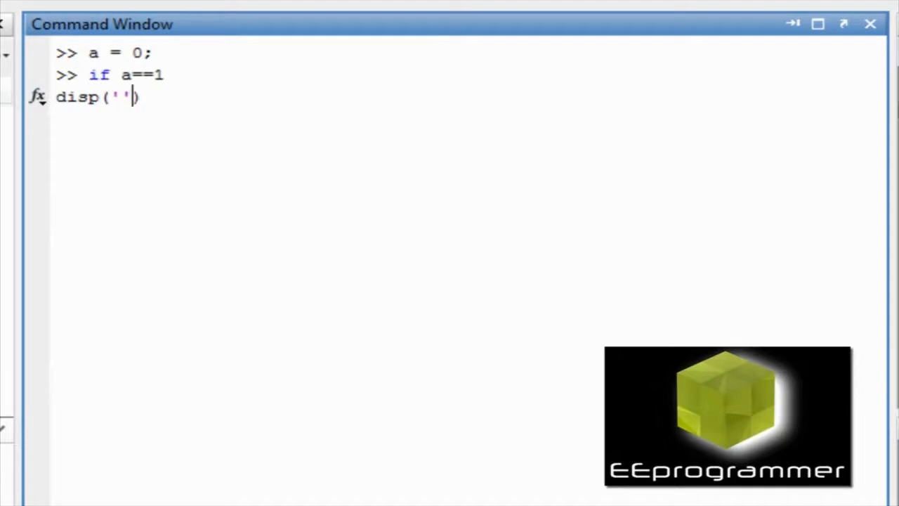
key(Left)
text(Yes)
key(End)
key(Return)
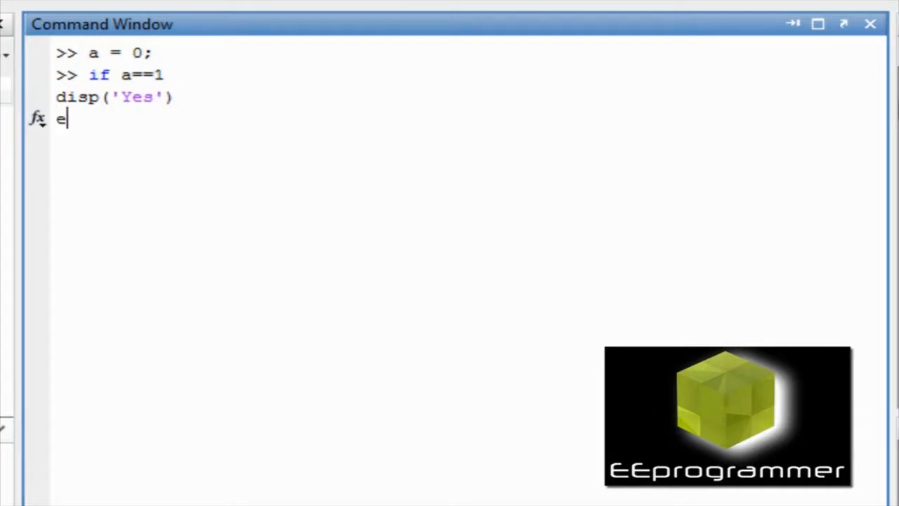
text(else)
Add the else branch displaying 'NO', run the block printing NO, then clear with clc.
key(Return)
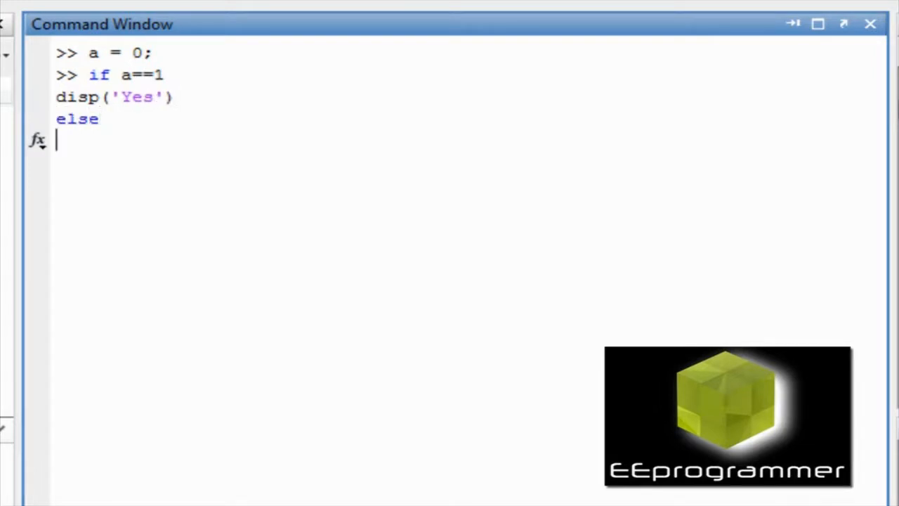
text(disp)
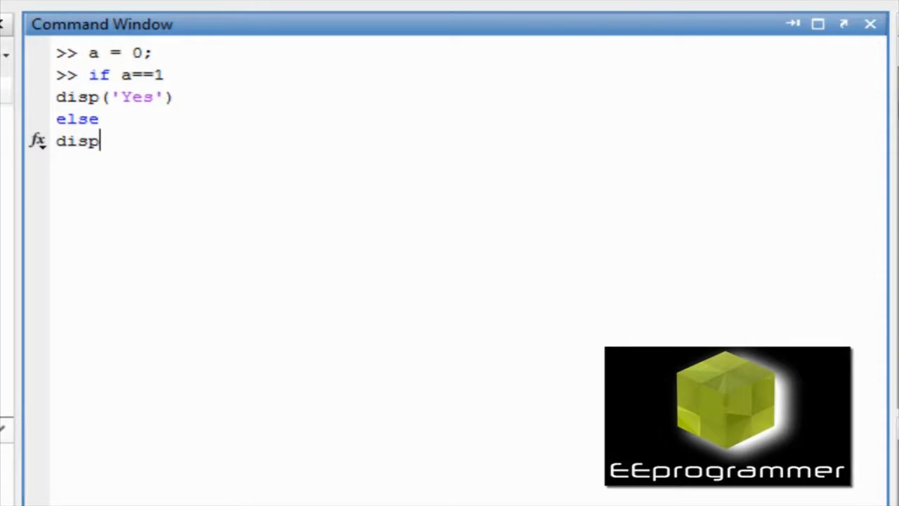
text(('')
key(Left)
text(NO)
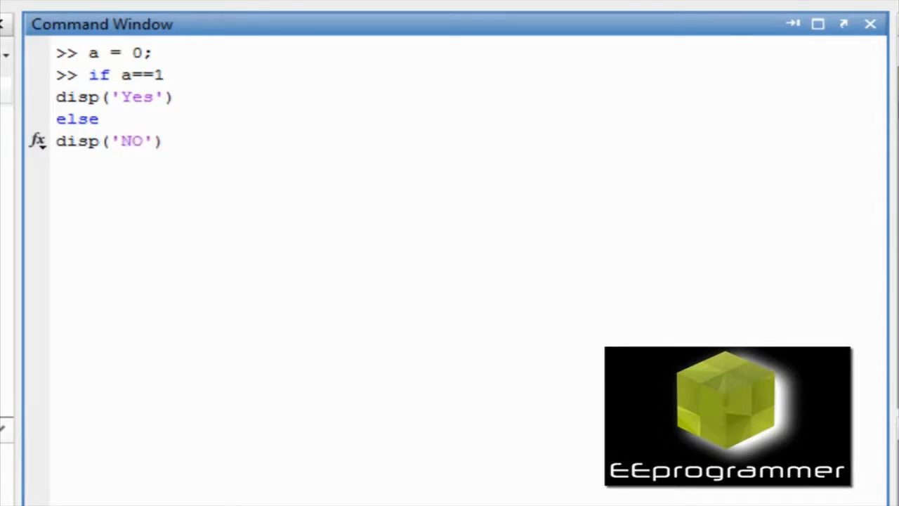
key(Right)
key(Right)
key(Return)
text(end)
key(Return)
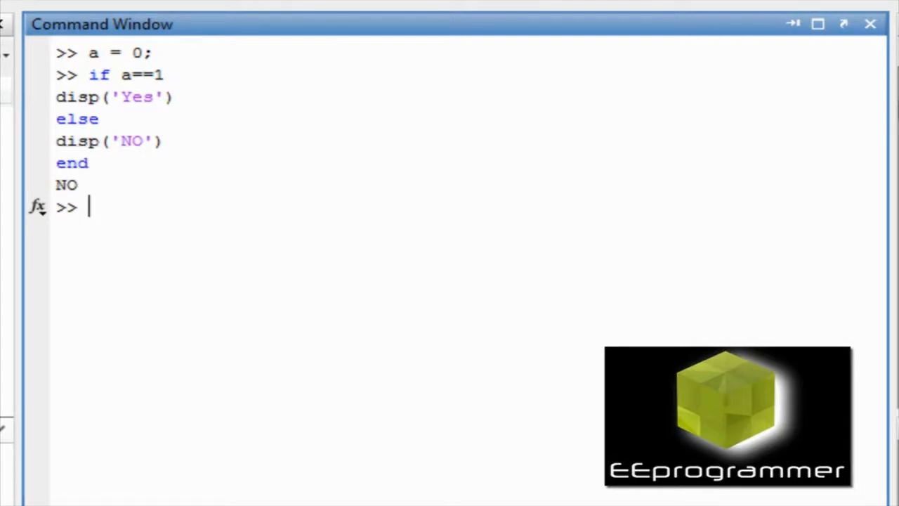
text(clc)
key(Return)
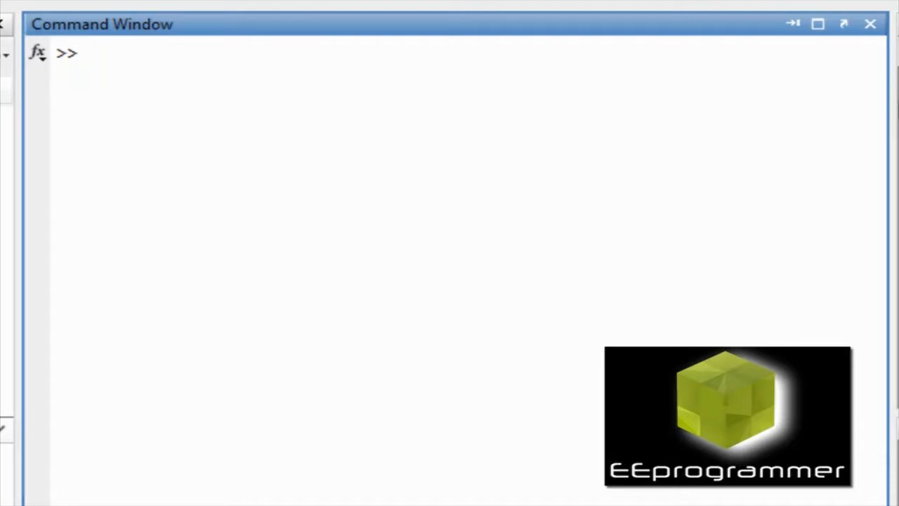
text(a)
Show a's value and write the if branch that displays 'a is 0'.
key(Return)
text(i)
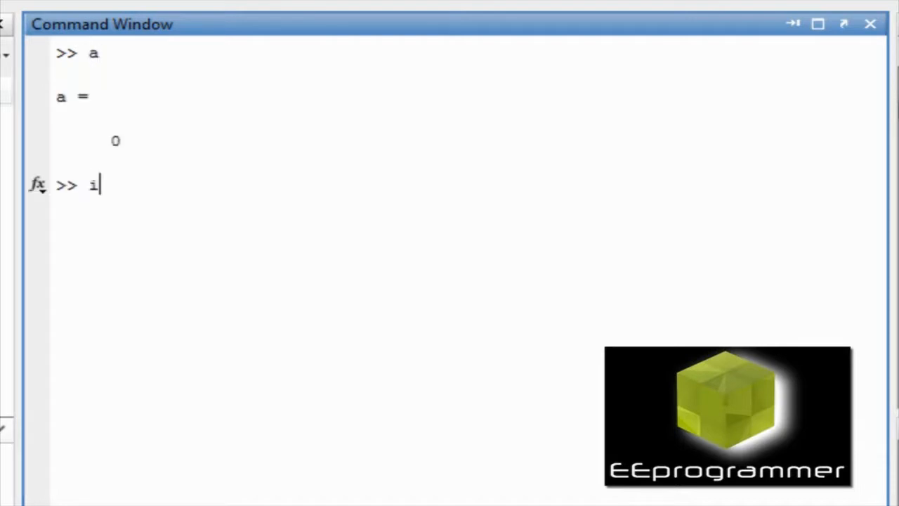
text(f a)
text(==1)
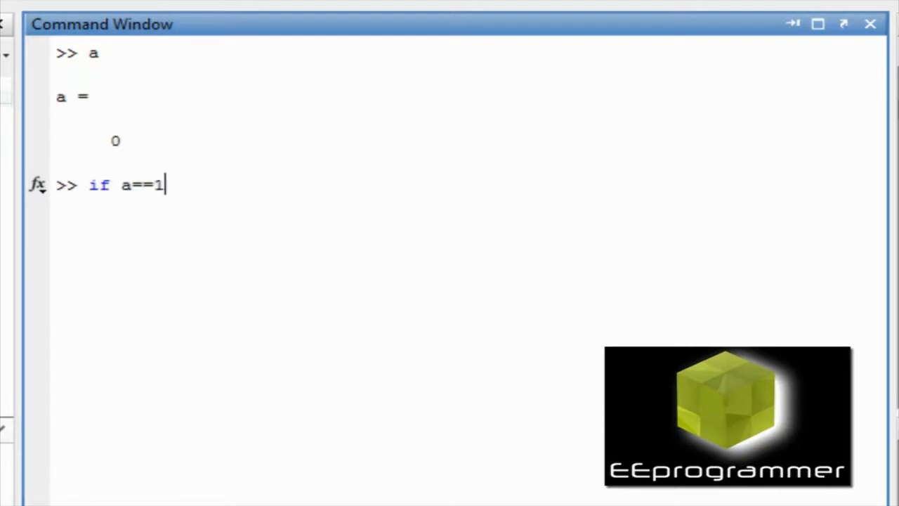
key(Return)
text(disp())
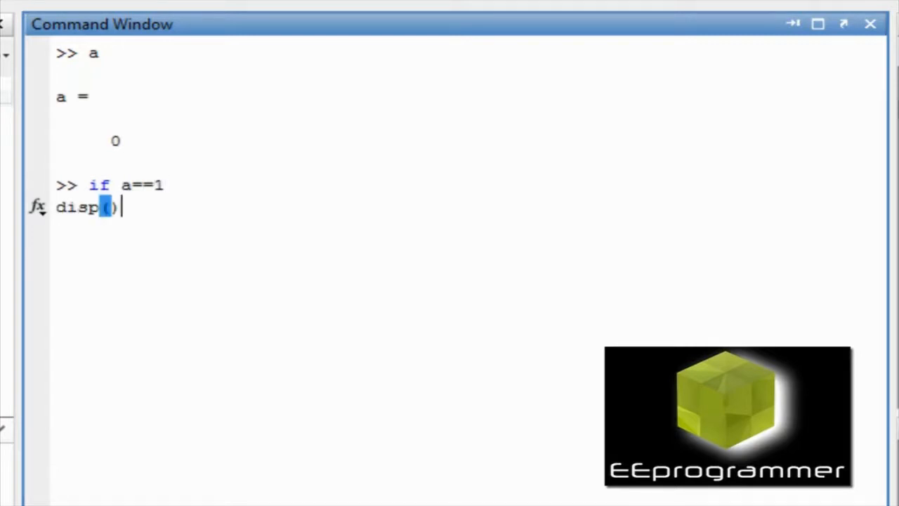
key(Left)
text('')
key(Left)
text(a is )
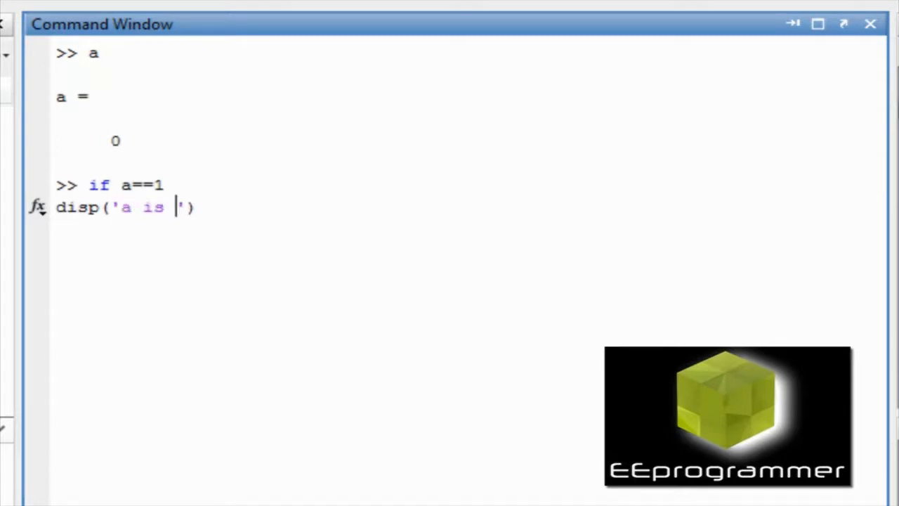
text(1)
key(End)
key(Return)
text(elsei)
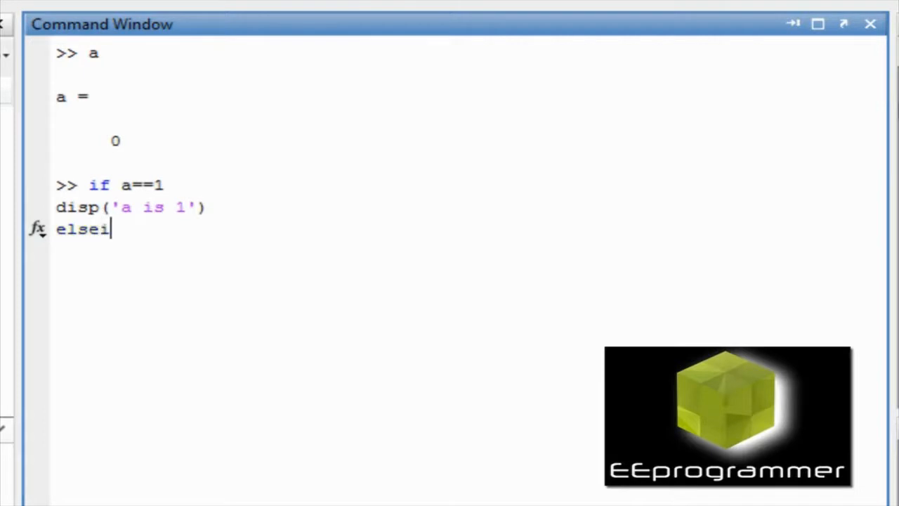
text(f a)
text(==0)
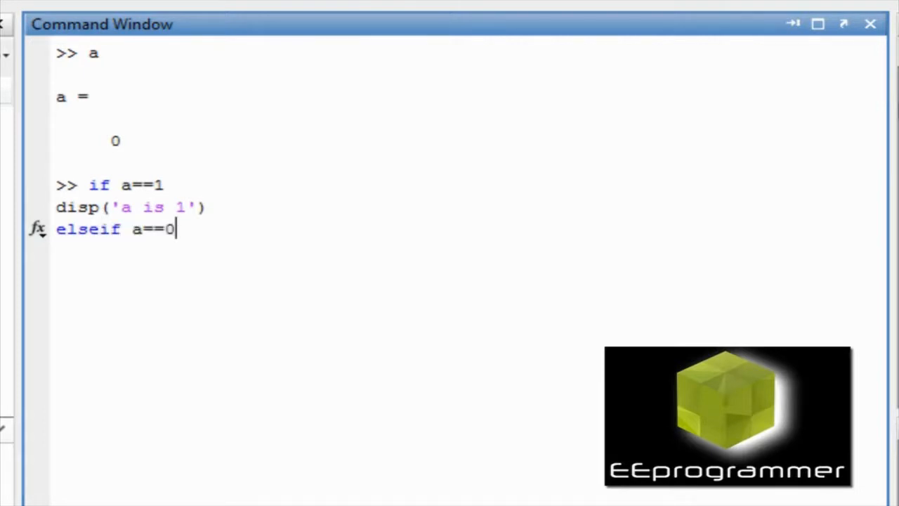
Add the elseif branch with its own disp message.
key(Return)
text(disp)
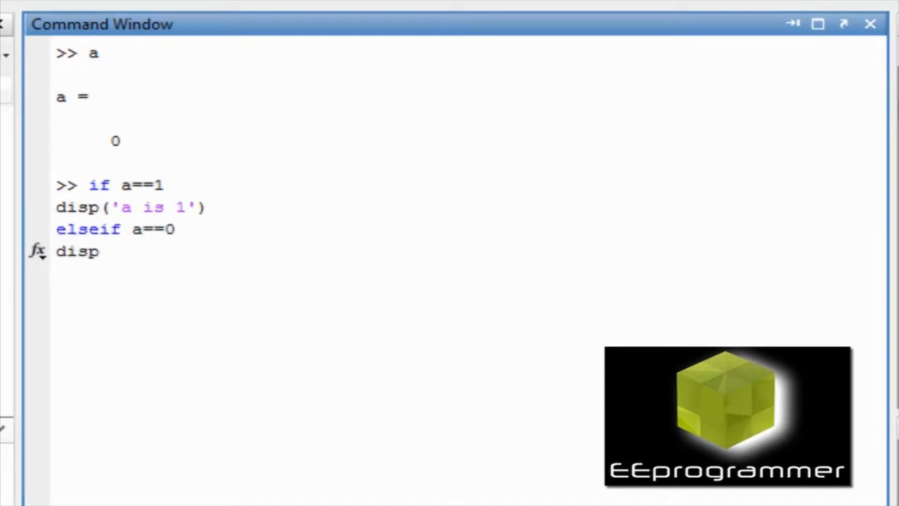
text(())
key(Left)
text('')
key(Left)
text(a is )
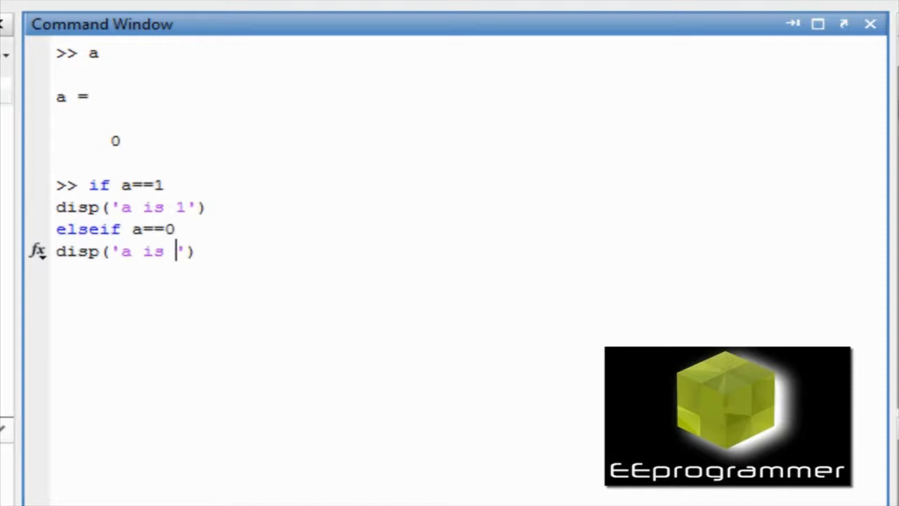
text(0)
key(End)
key(Return)
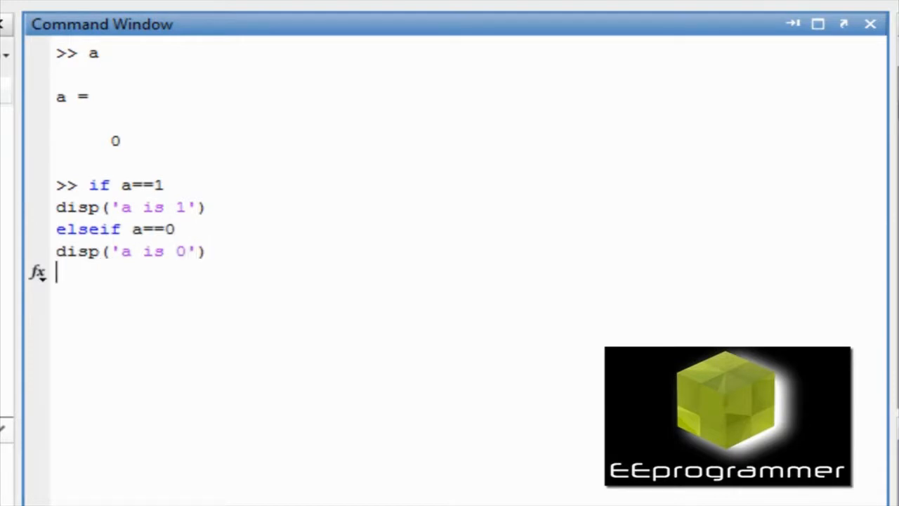
text(else)
Add the else branch displaying 'a is not 0 or 1', run it printing 'a is 0', then clc.
key(Return)
text(disp)
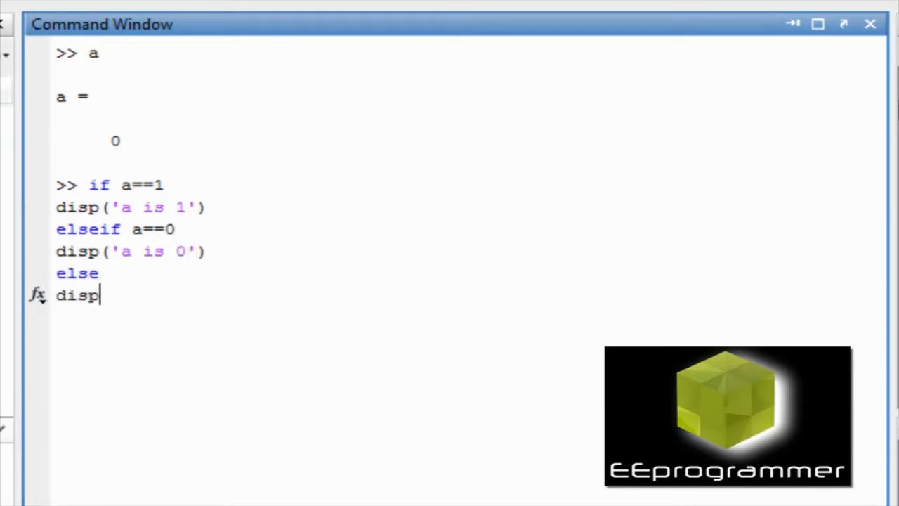
text(())
key(Left)
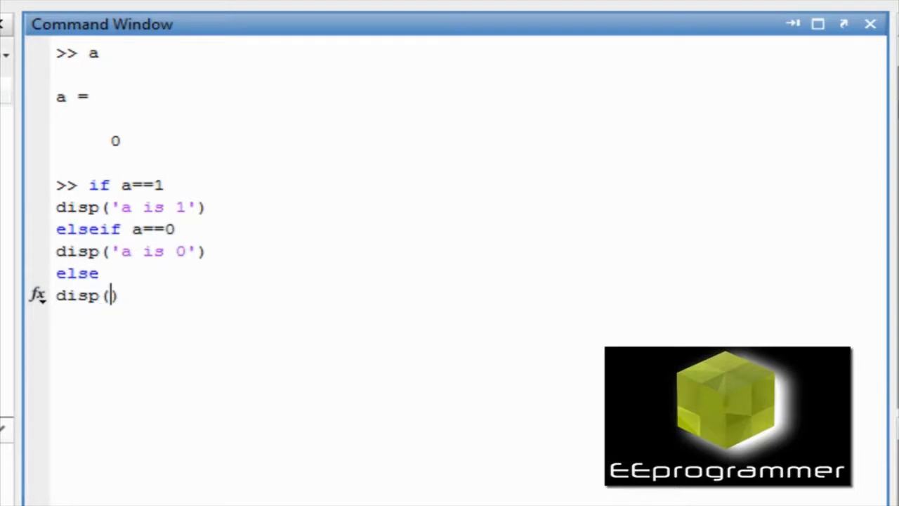
text('')
key(Left)
text(a is not )
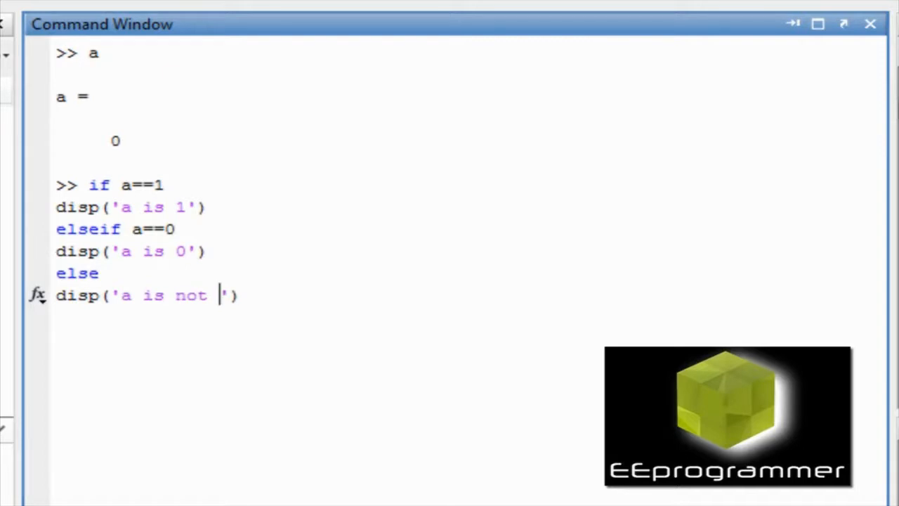
text(0 or 1)
key(End)
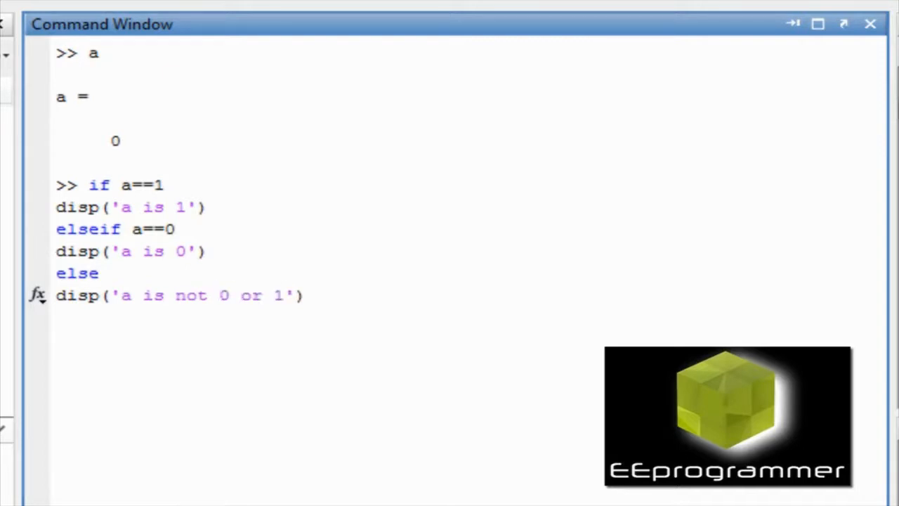
key(Return)
text(end)
key(Return)
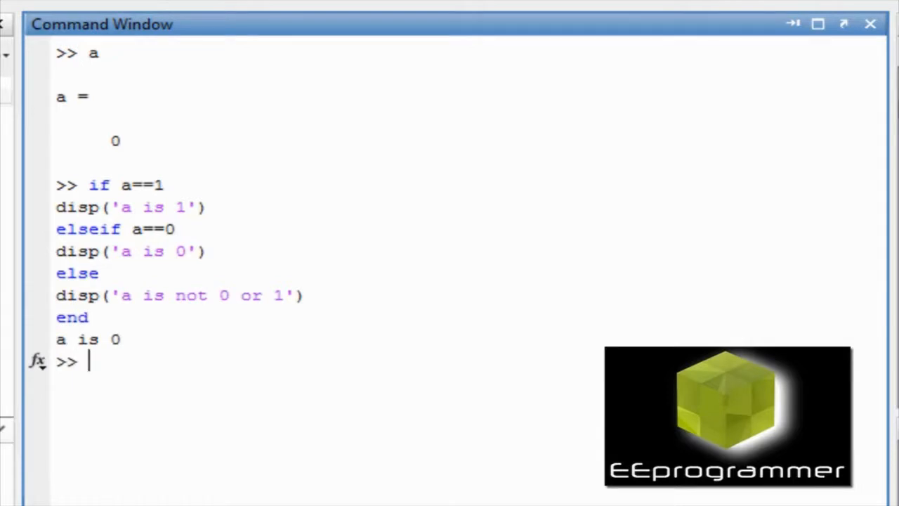
text(clc)
key(Return)
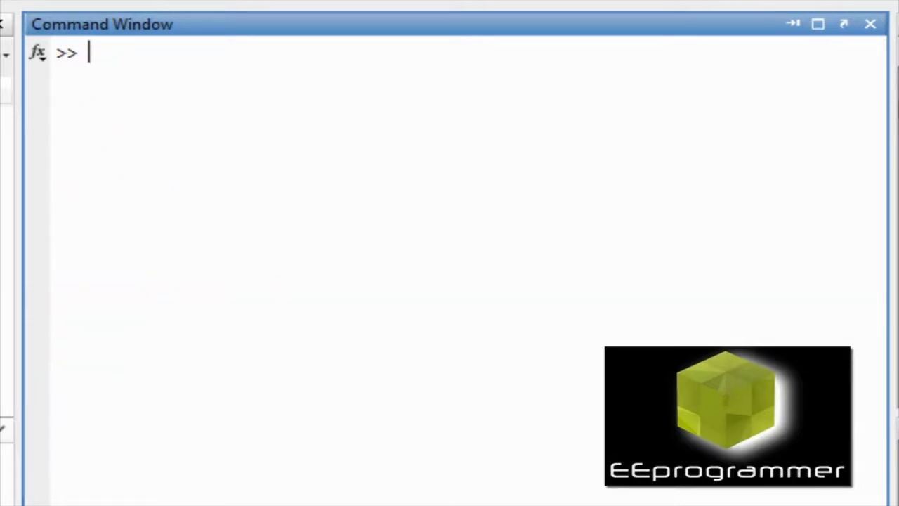
text(a )
text(= 3)
text(;)
Set a to 3 and re-enter the if–elseif–else block, which prints 'a is not 0 or 1'.
key(Return)
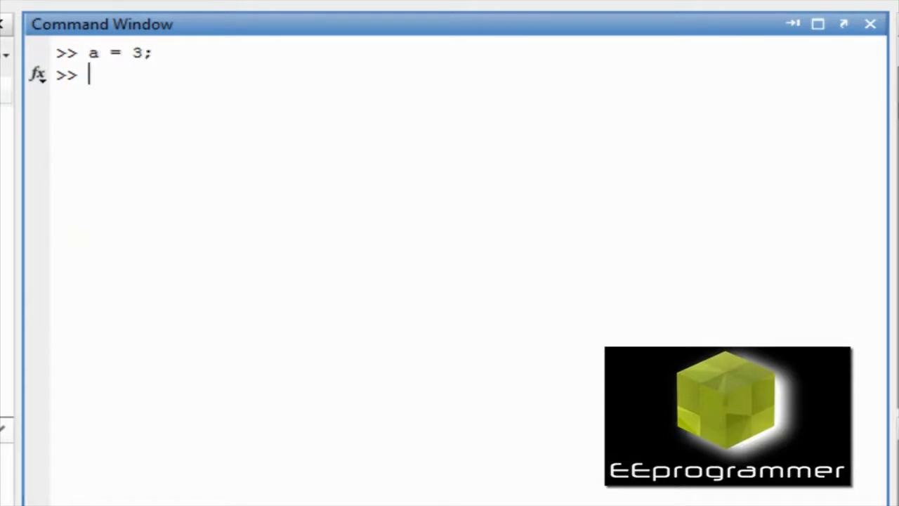
text(if a==1)
key(Return)
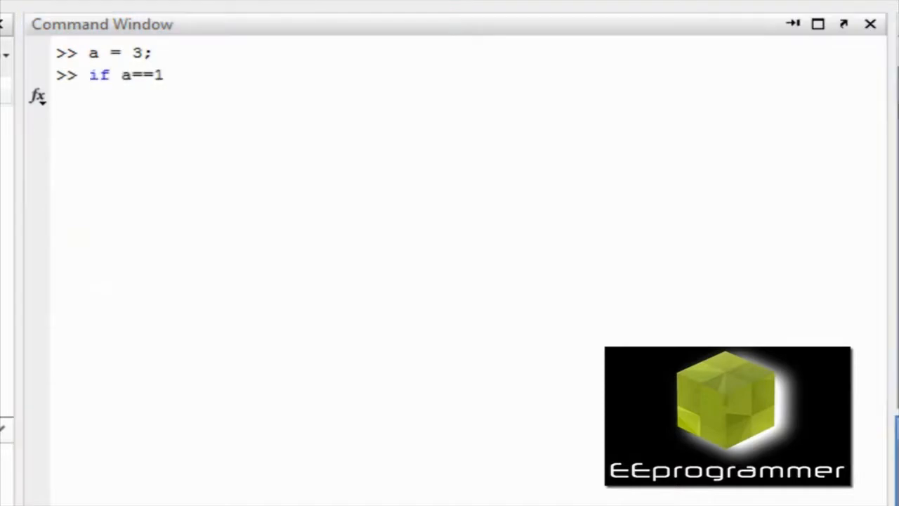
text(disp('a is 1'))
key(Return)
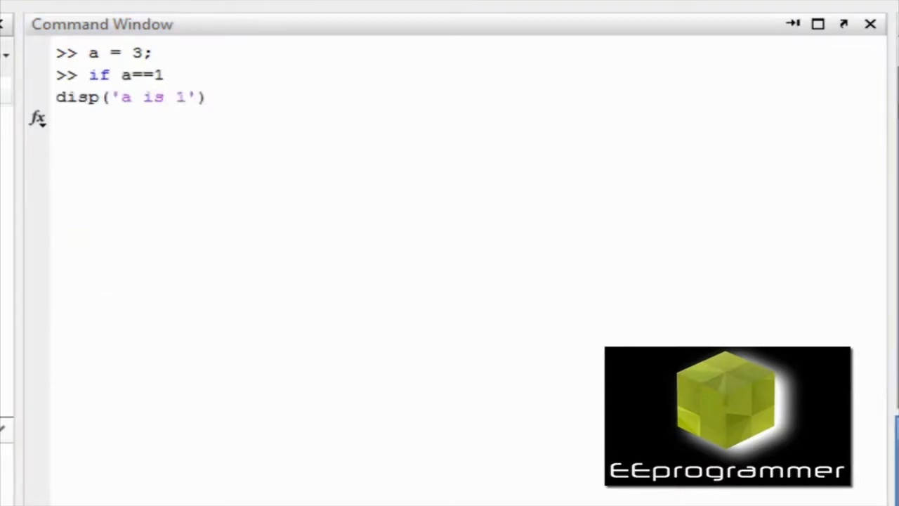
text(elseif a==0)
key(Return)
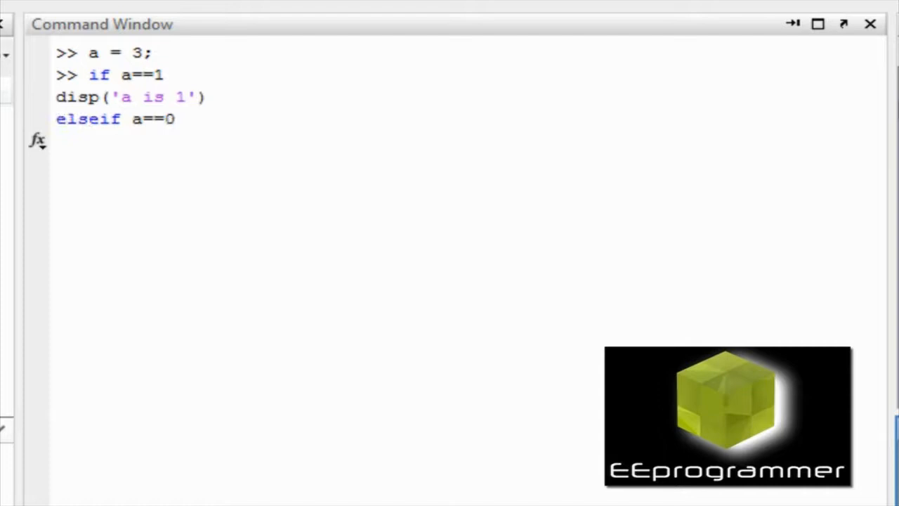
text(disp('a is 0'))
key(Return)
text(else)
key(Return)
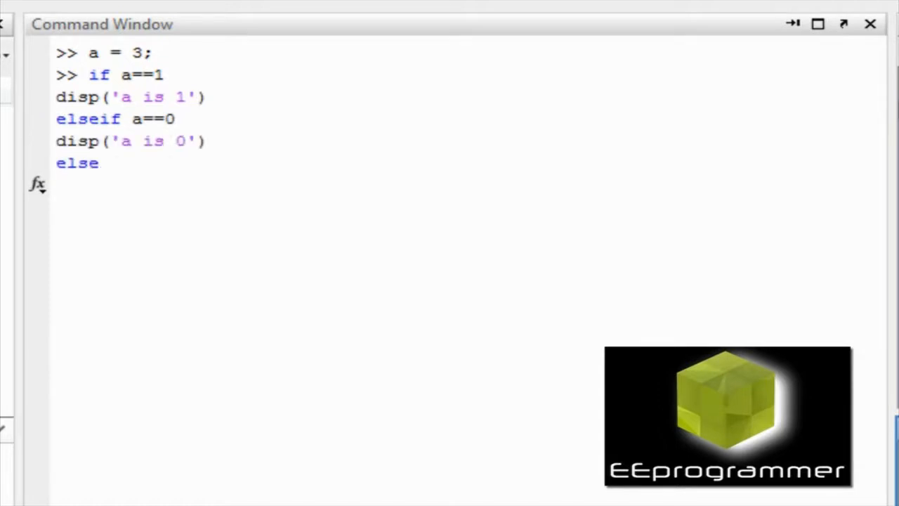
text(disp('a is not 0 or 1'))
key(Return)
text(end)
key(Return)
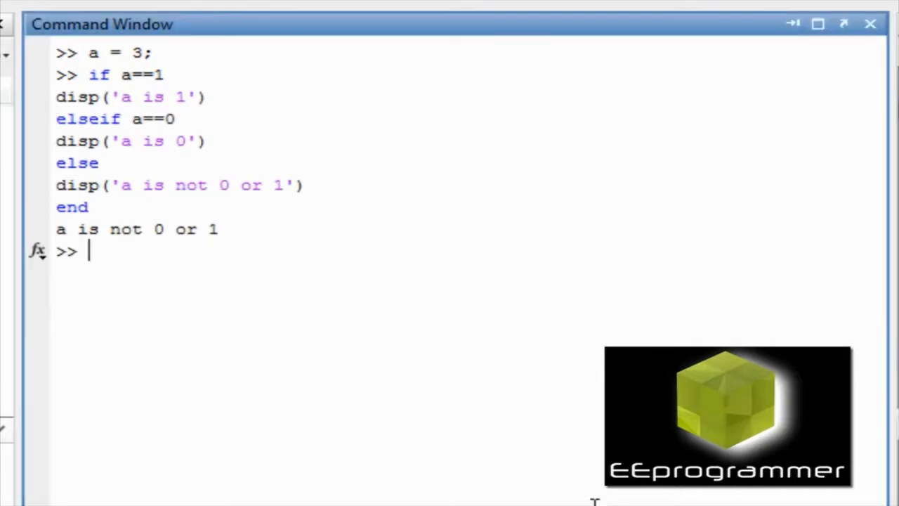
text(clc)
Clear the Command Window with clc and assign a = 1.
key(Return)
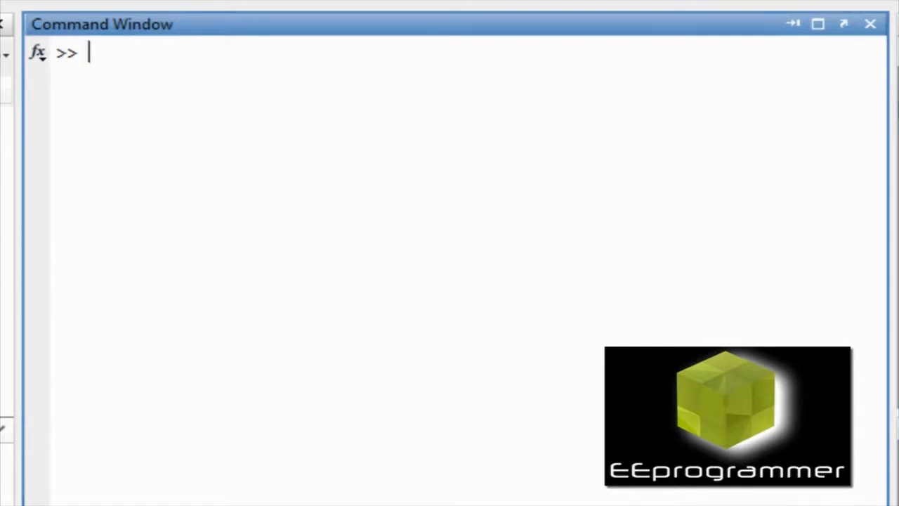
text(a )
text(= )
text(1)
key(Return)
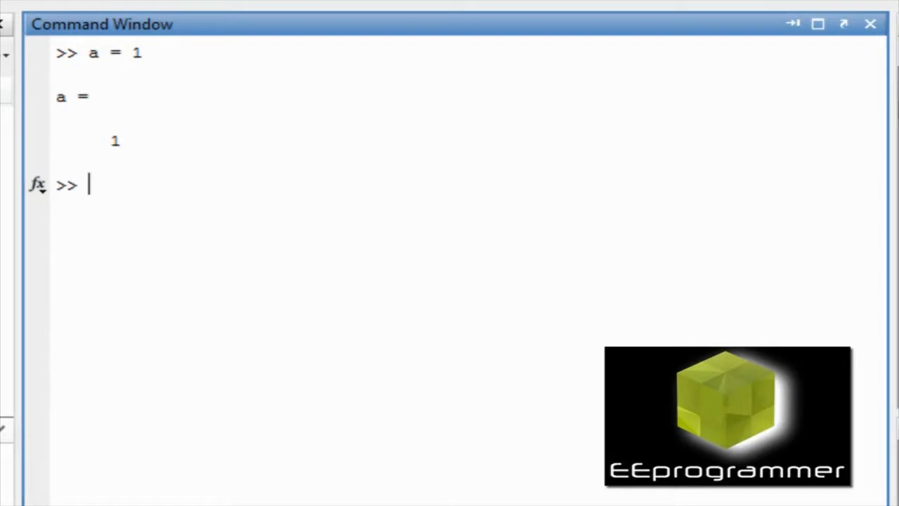
text(swi)
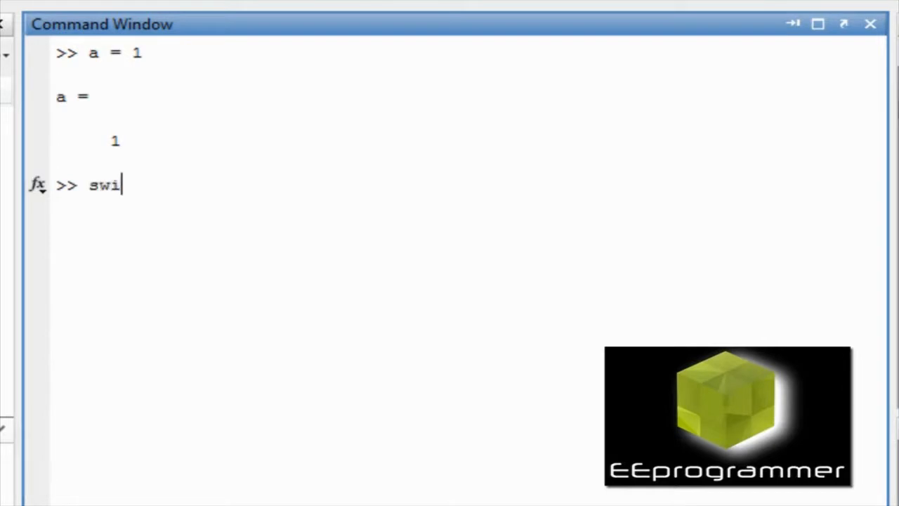
text(tch a)
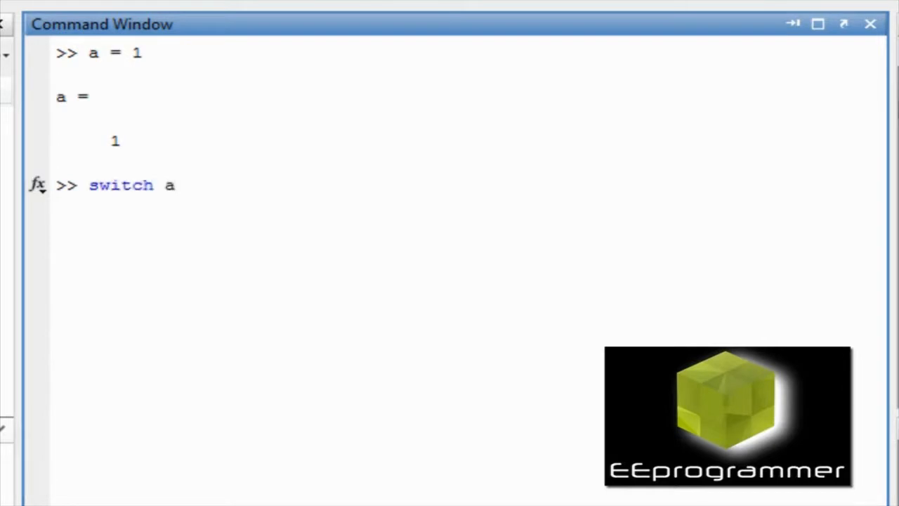
Begin switch a with case 1 displaying 'case is one'.
key(Return)
text(c)
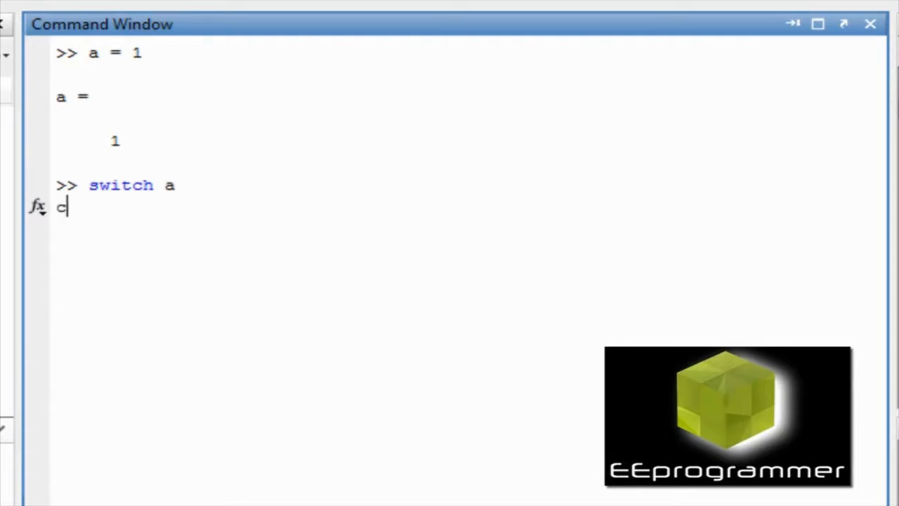
text(ase)
text( 1)
key(Return)
text(d)
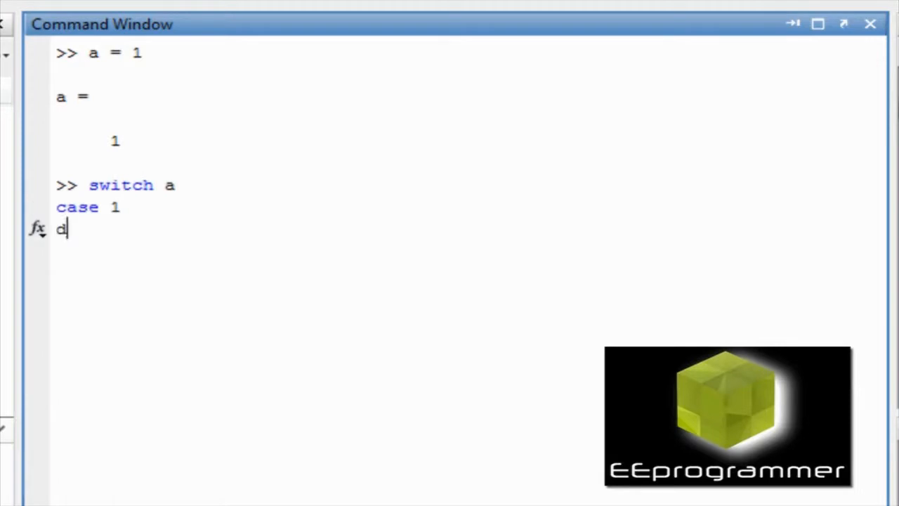
text(isp())
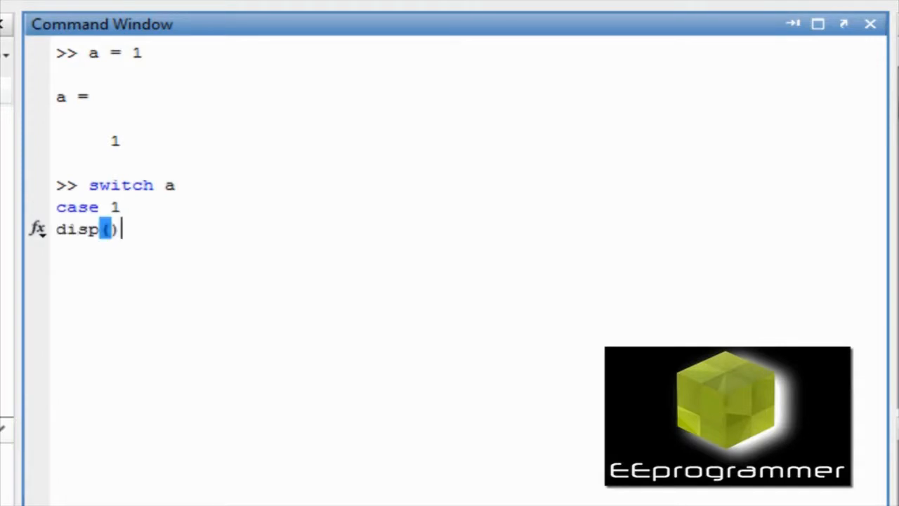
text('')
key(Left)
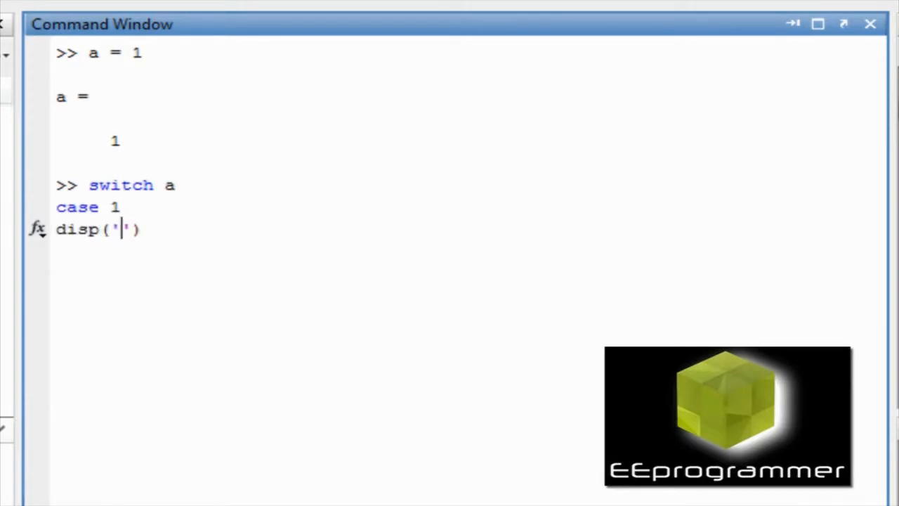
text(case is one)
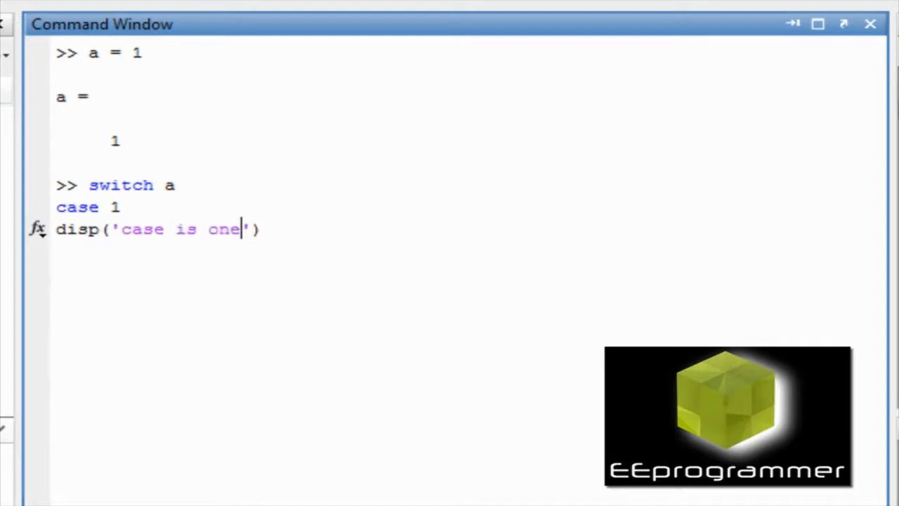
key(Right)
key(Right)
key(Return)
text(case)
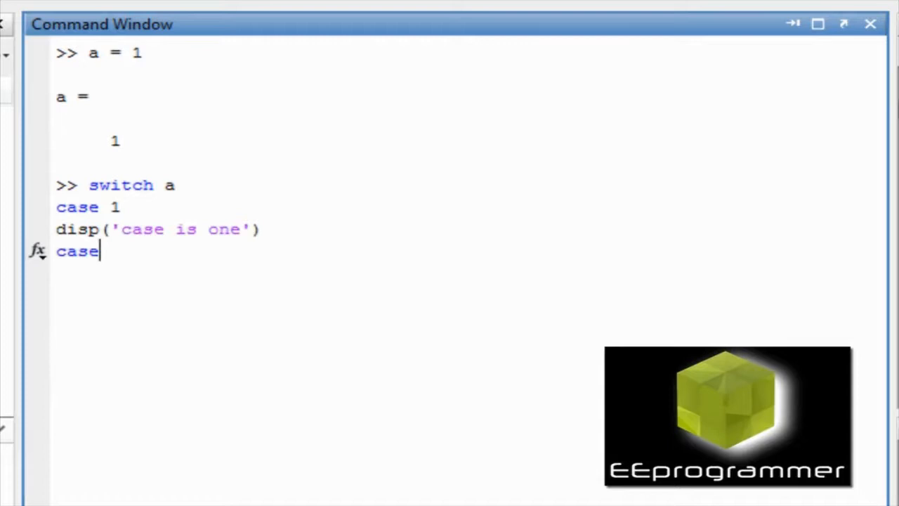
text( 2)
Add case 2 displaying 'case is two' and the otherwise line.
key(Return)
text(disp)
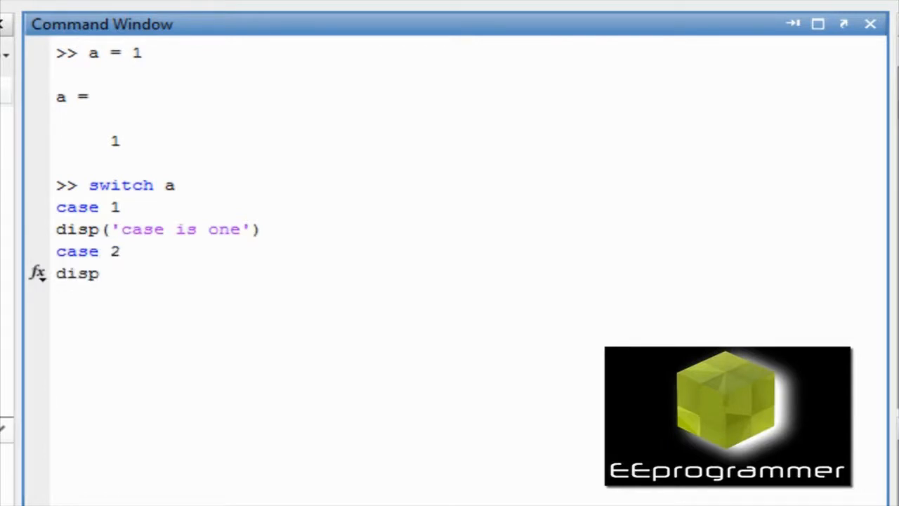
text(())
key(Left)
text('')
text(case is tw)
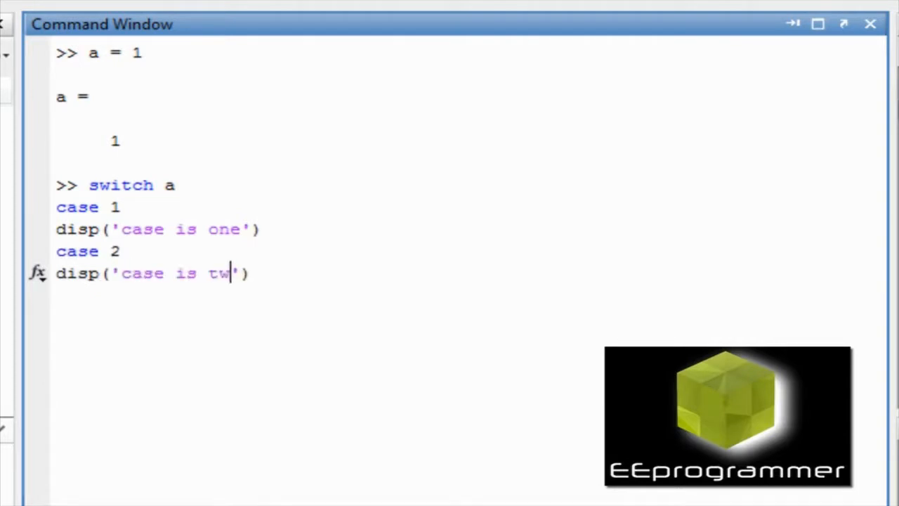
text(o)
key(End)
key(Return)
text(o)
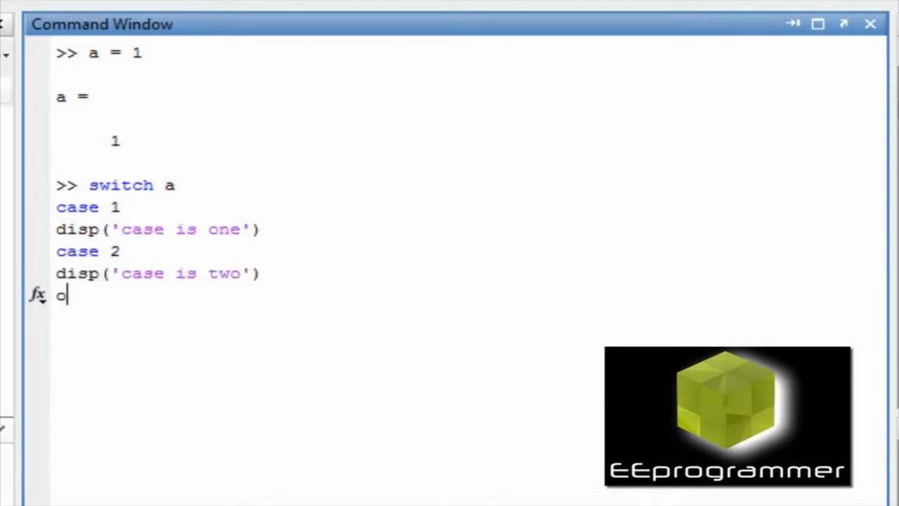
text(therwi)
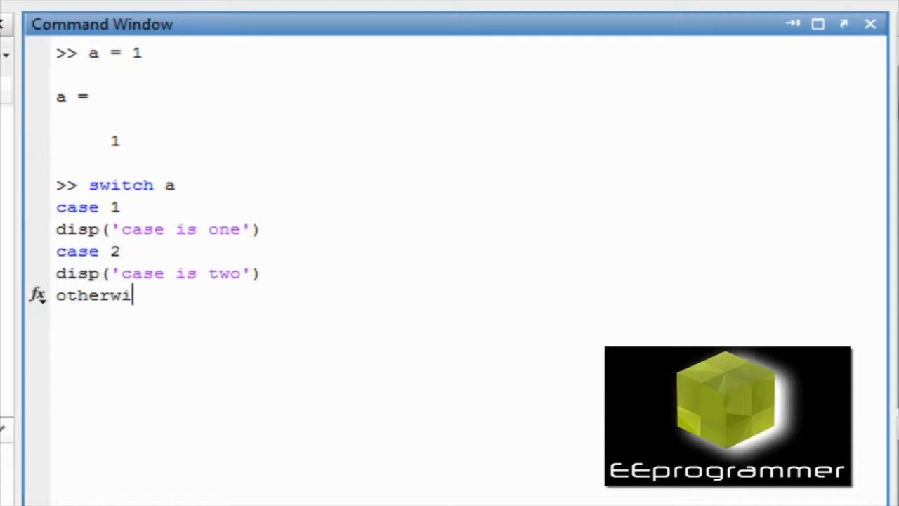
text(se)
key(Return)
text(dis)
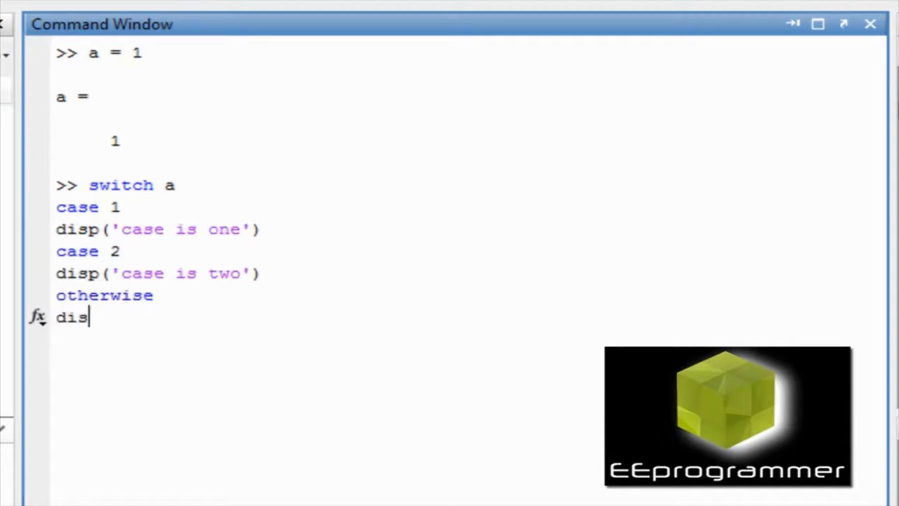
text(p())
Add the default message 'a is not 1 and 2', close with end and run, printing 'case is one'.
key(Left)
text(;)
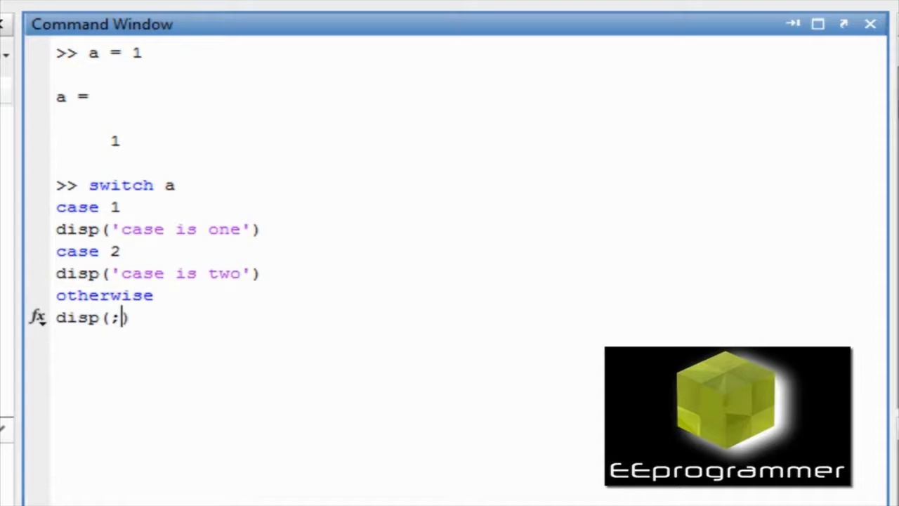
key(BackSpace)
text('')
key(Left)
text(a)
text( is not )
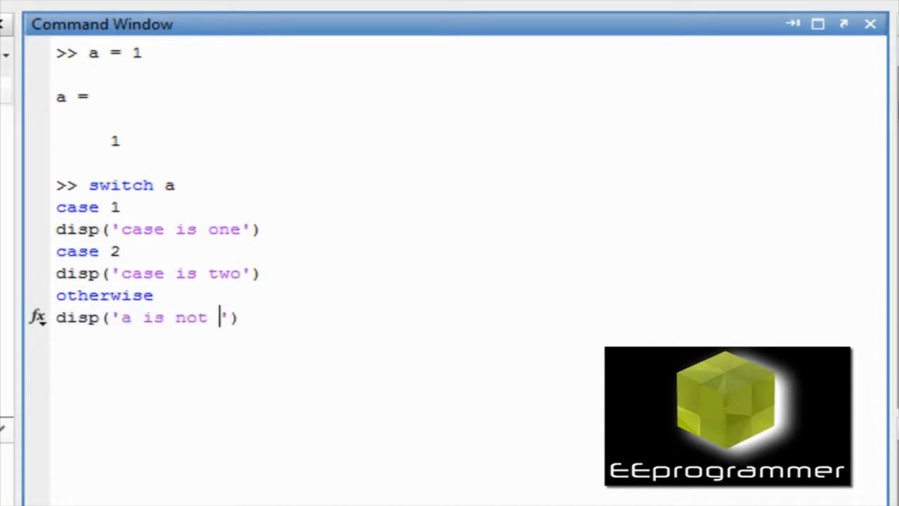
text(1 and 2)
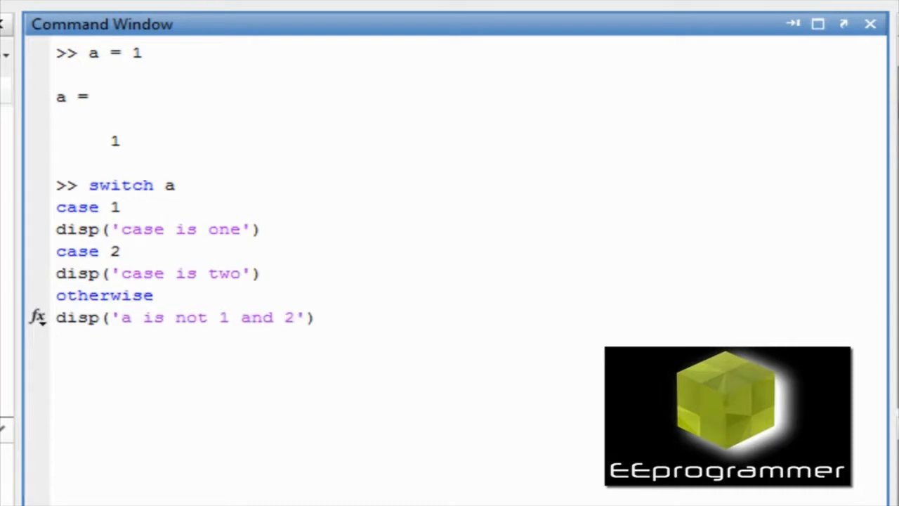
key(End)
key(Return)
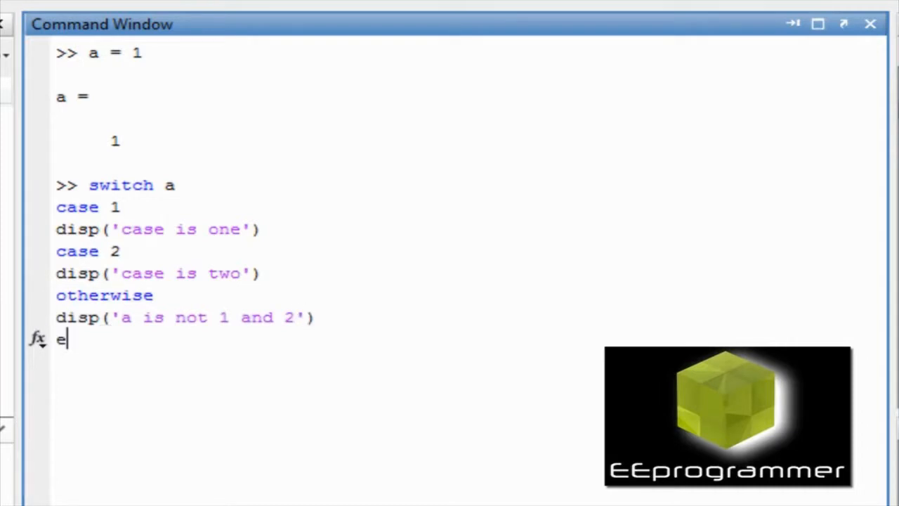
text(nd)
key(Return)
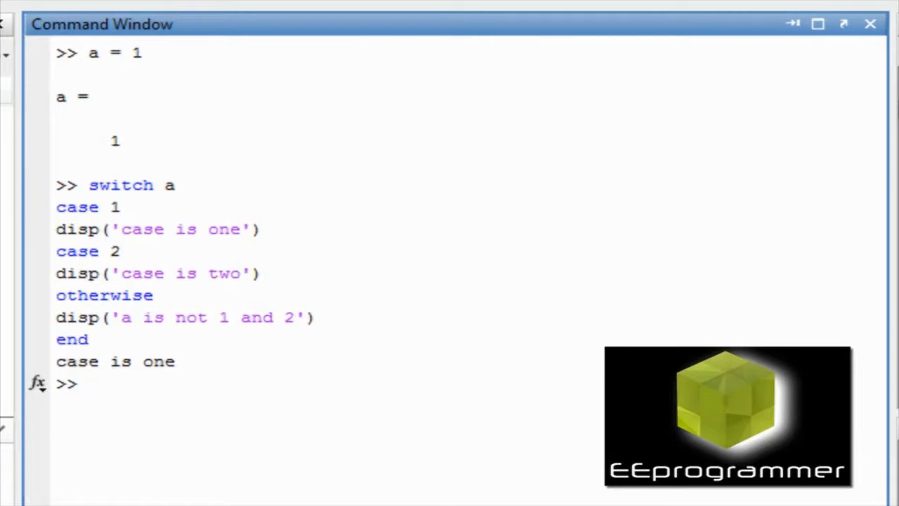
text(clc)
Clear the window, set a to 4 and rerun the switch from history, printing 'a is not 1 and 2'.
key(Return)
text(a = )
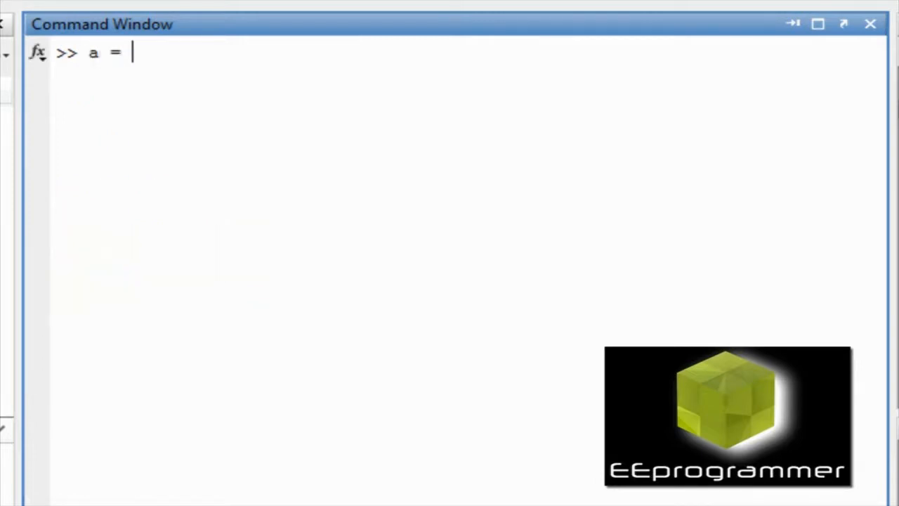
text(4)
key(Return)
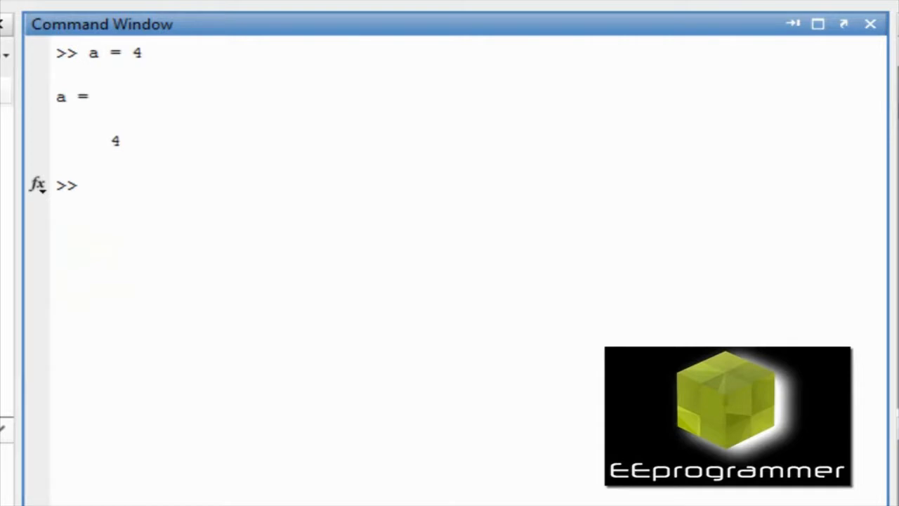
text(switch a)
key(Return)
text(case 1)
key(Return)
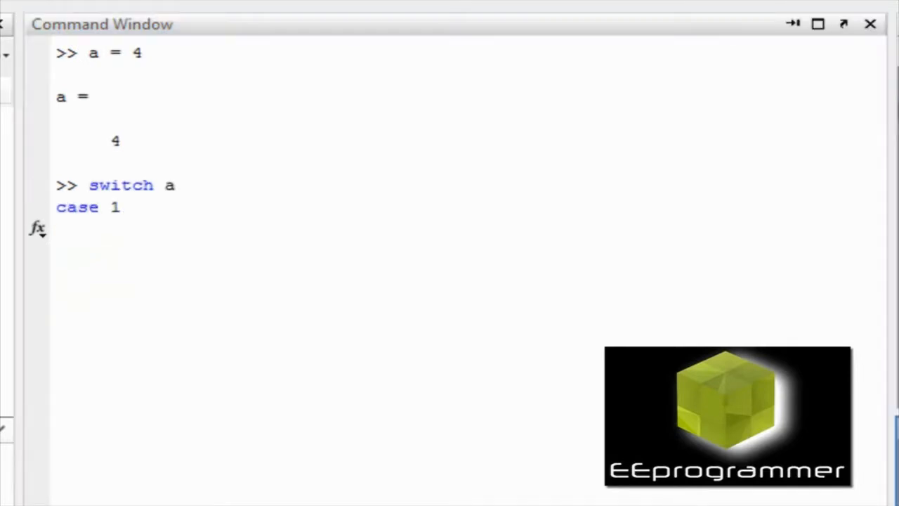
text(disp('case is one'))
key(Return)
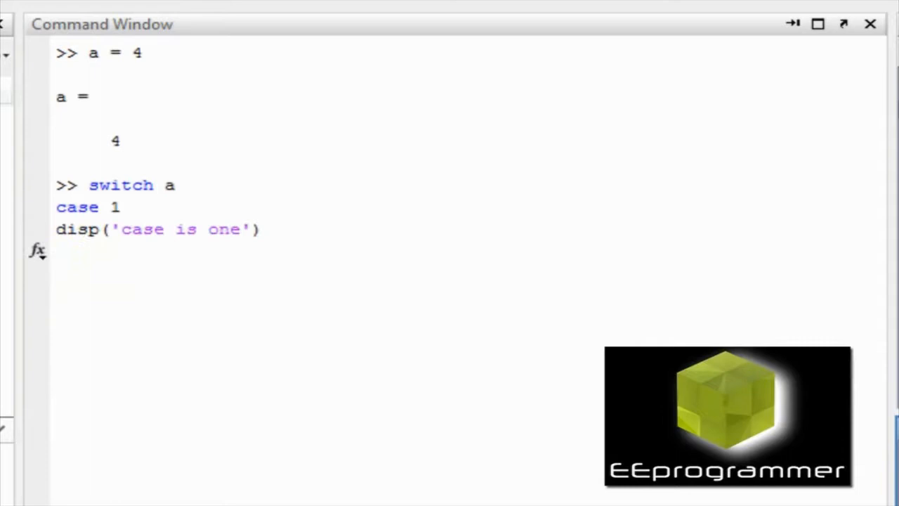
text(case 2)
key(Return)
text(disp('case is two'))
key(Return)
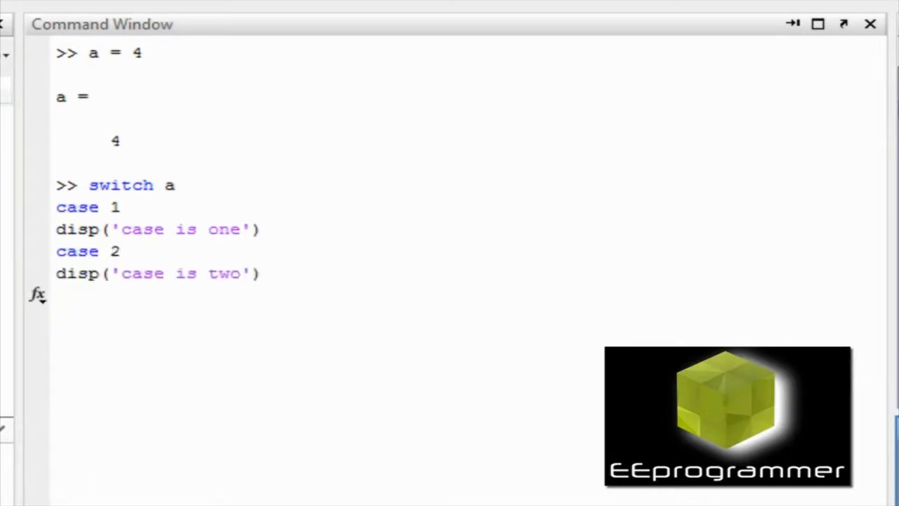
text(otherwise)
key(Return)
text(disp('a is not 1 and 2'))
key(Return)
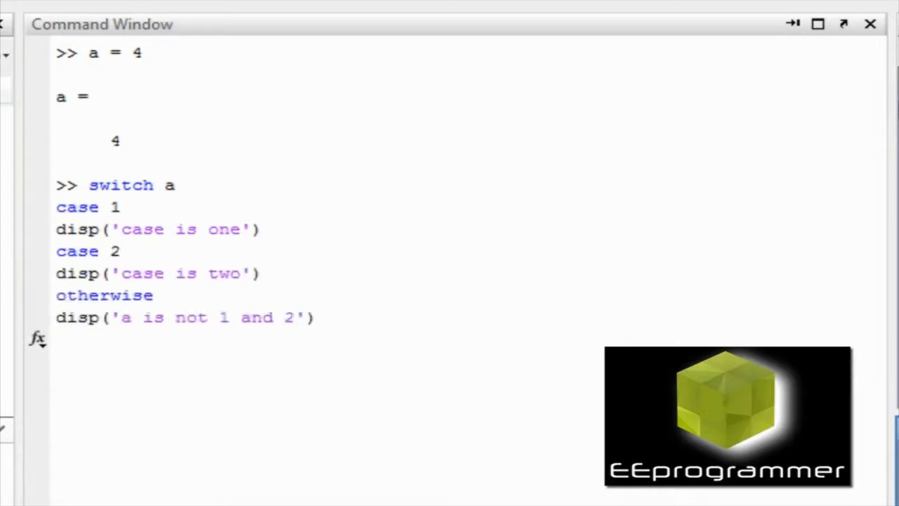
text(end)
key(Return)
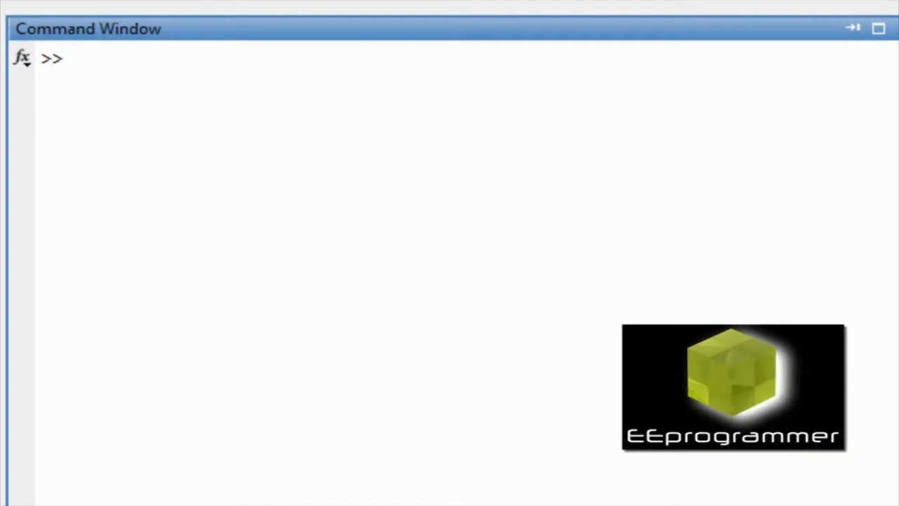
text(x)
Set display_counter = 0; and enter the header for for_loop_counter = 1:10.
key(BackSpace)
text(display)
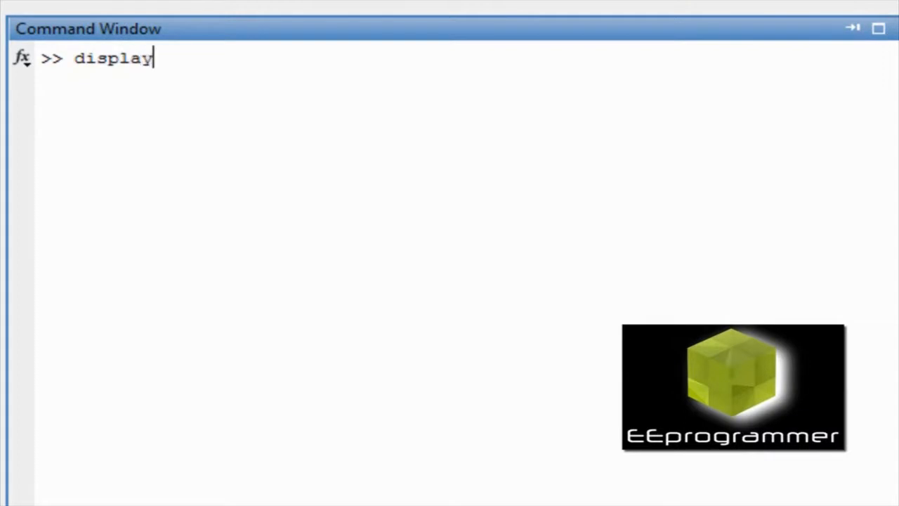
text(_counter )
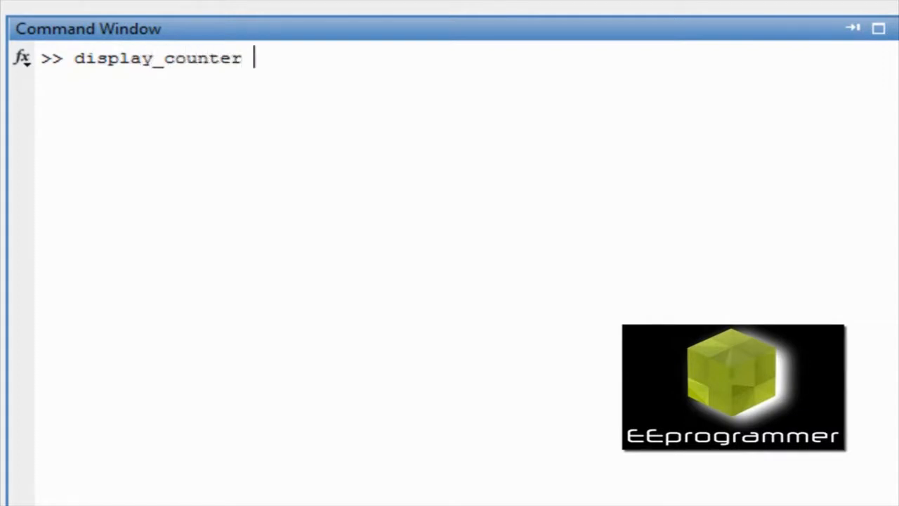
text(= 0;)
key(Return)
text(for k)
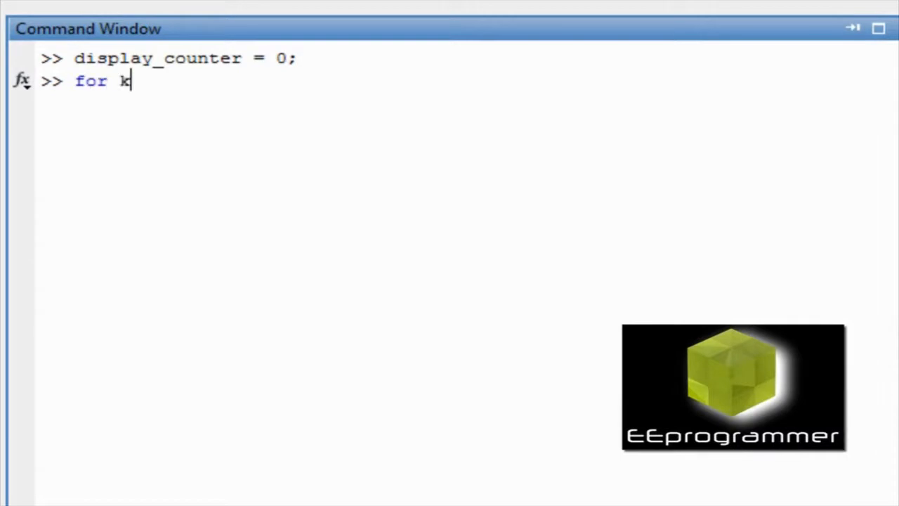
key(BackSpace)
text(f)
text(or_lo)
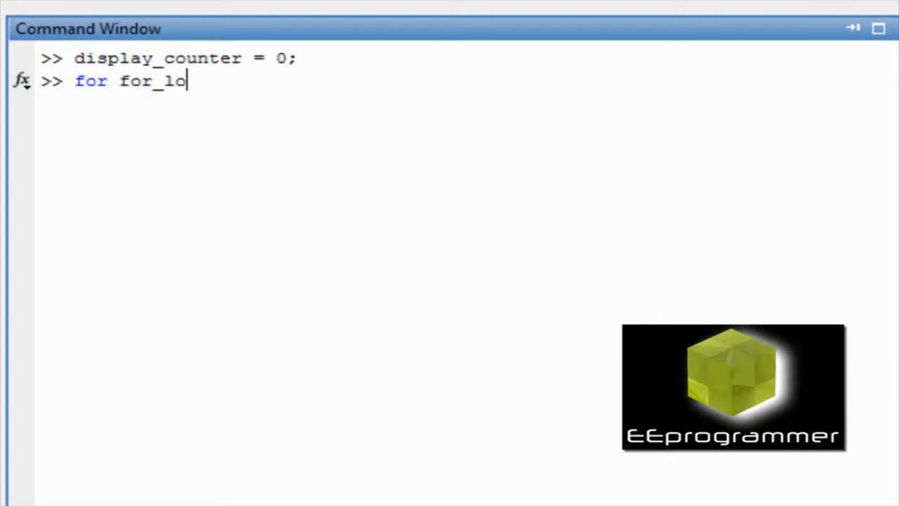
text(op_)
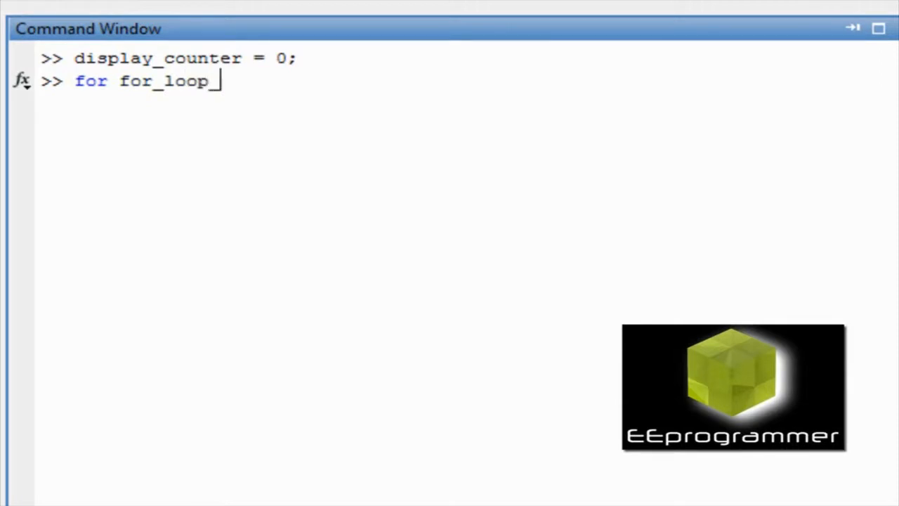
text(control)
key(BackSpace)
key(BackSpace)
key(BackSpace)
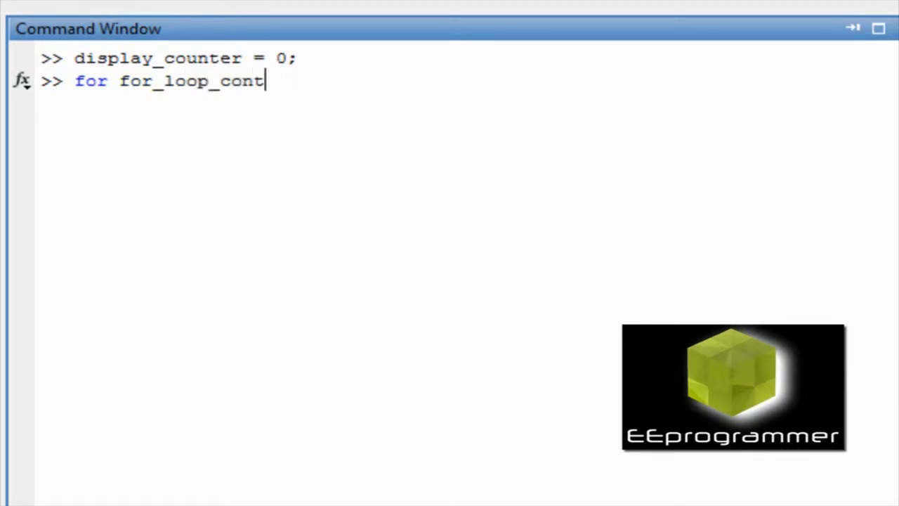
key(BackSpace)
key(BackSpace)
text(unter )
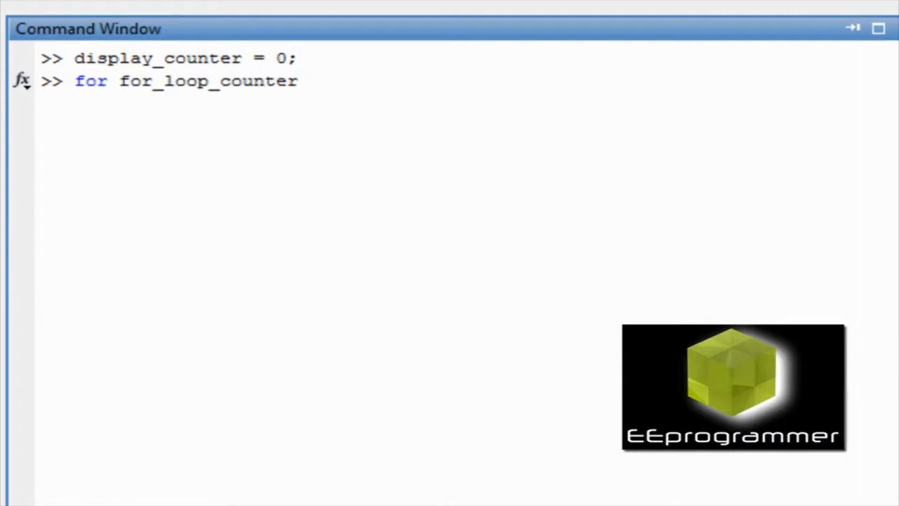
text(= 1:)
text(10)
key(Return)
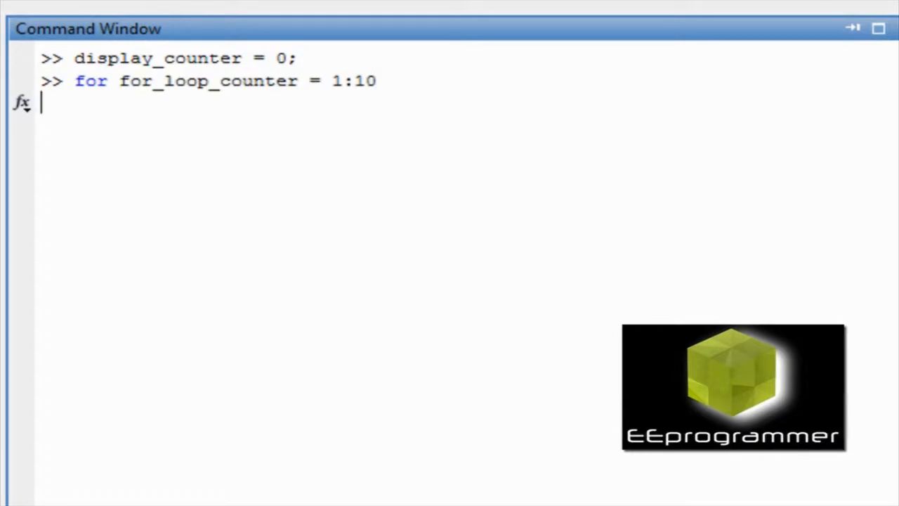
text(display)
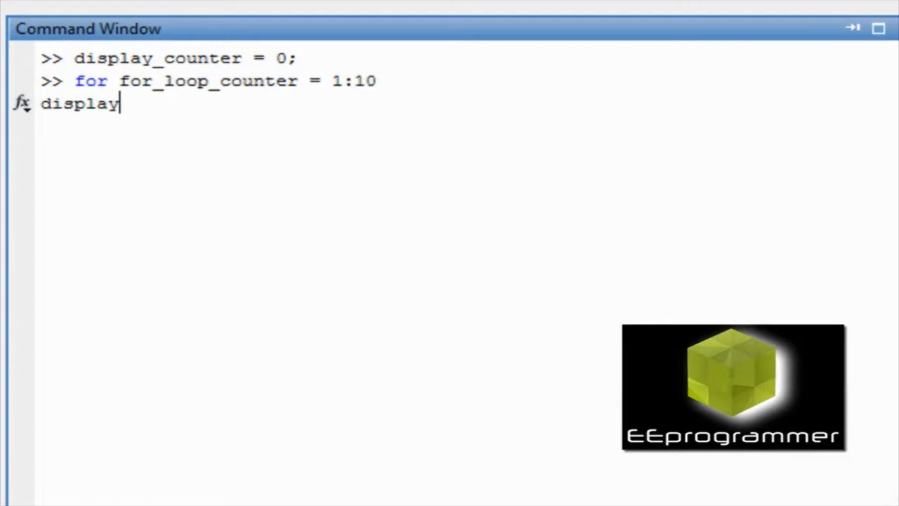
Write the loop body line display_counter = display_counter + 1 using completion and paste.
key(Tab)
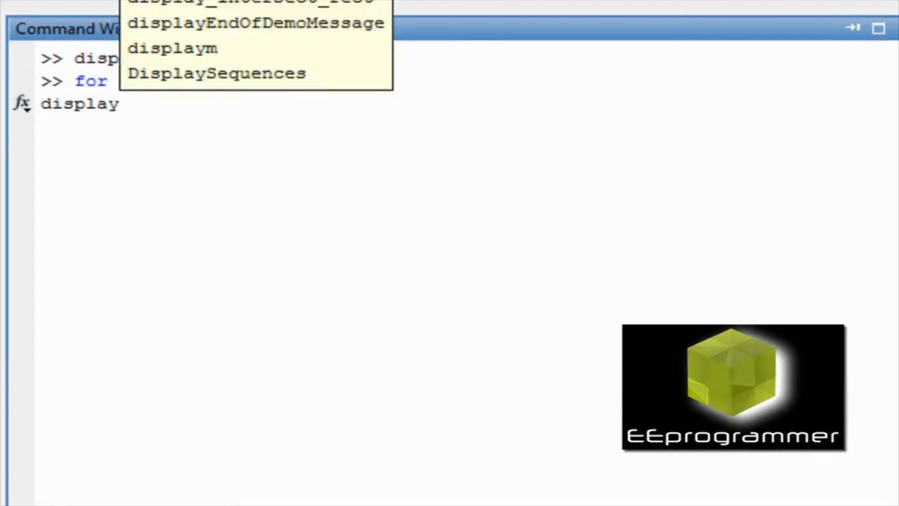
key(Return)
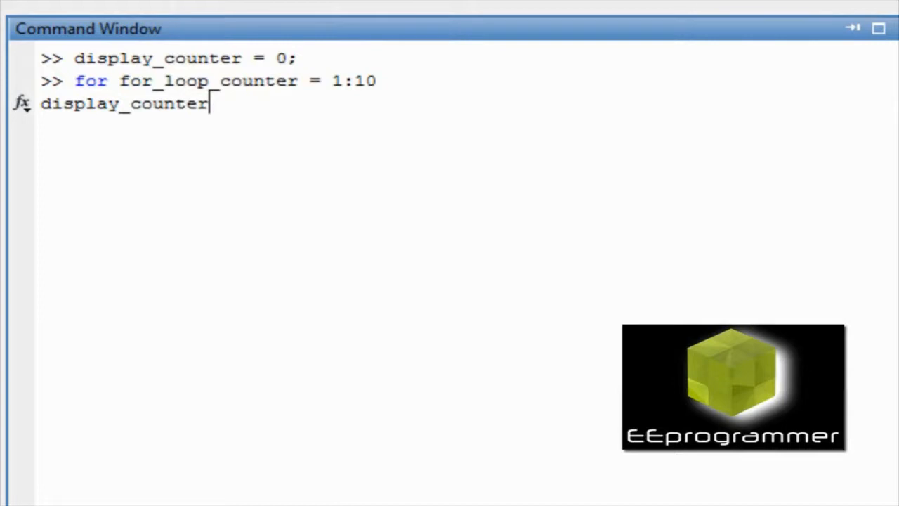
key(shift+Left)
key(shift+Left)
key(shift+Left)
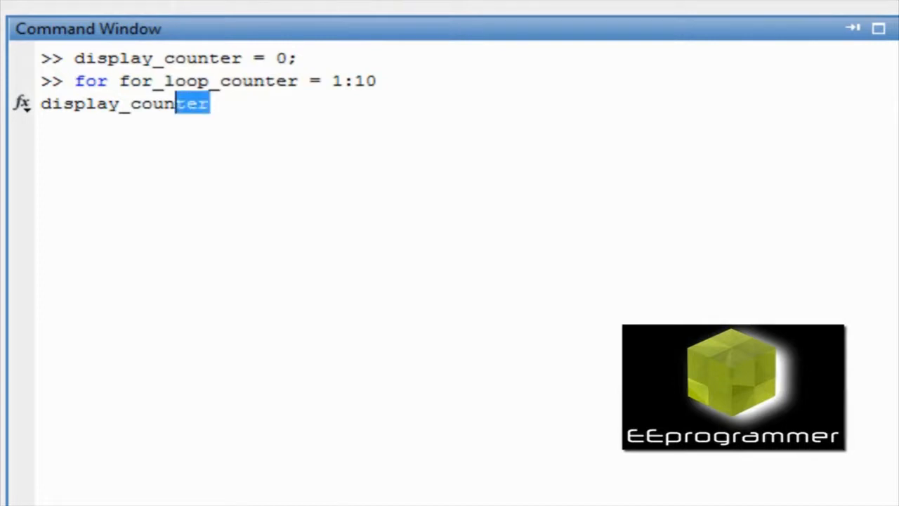
key(shift+Left)
key(shift+Left)
key(shift+Left)
key(ctrl+c)
key(End)
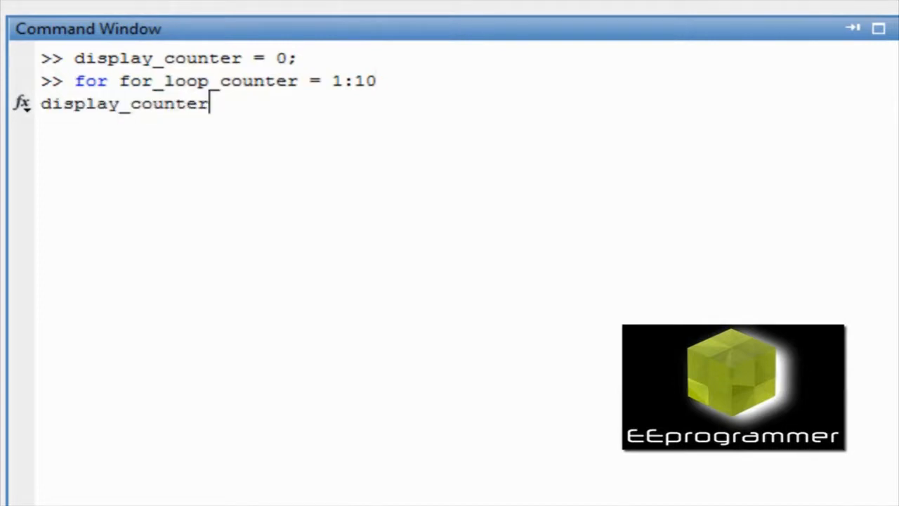
text( =)
key(ctrl+v)
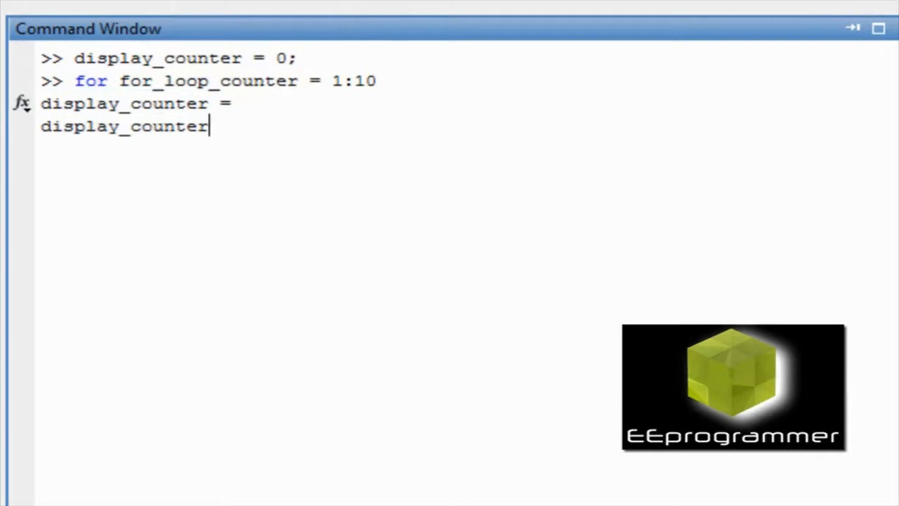
key(Left)
key(Left)
key(Left)
key(Left)
key(Left)
key(BackSpace)
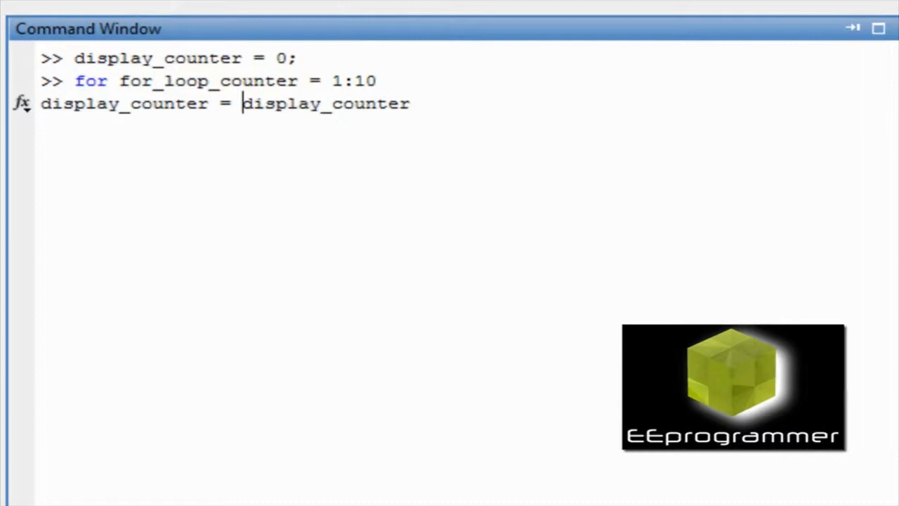
key(Right)
key(Right)
key(Right)
key(Right)
key(Right)
key(Right)
key(Right)
key(Right)
key(Right)
key(Right)
text(+ ;)
key(BackSpace)
text(1)
text(;)
Add disp(display_counter); and end, then run the loop printing 1 through 10.
key(Return)
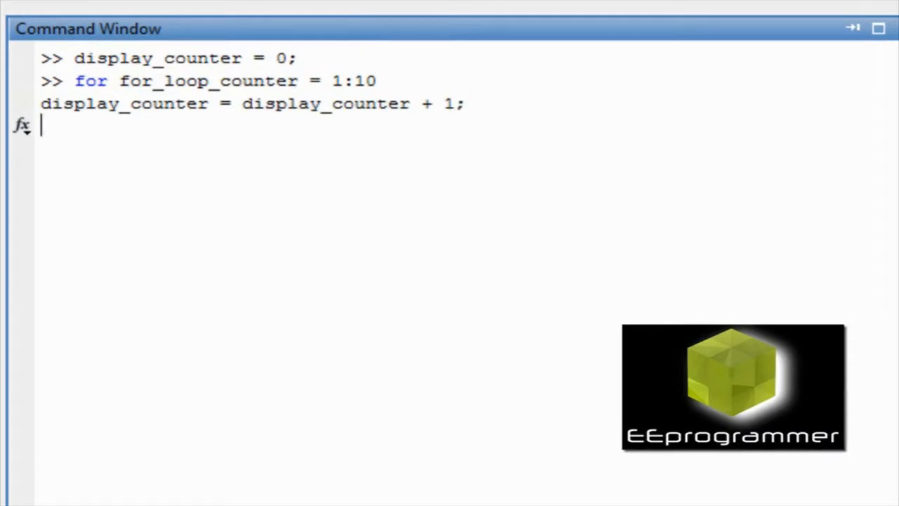
text(disp)
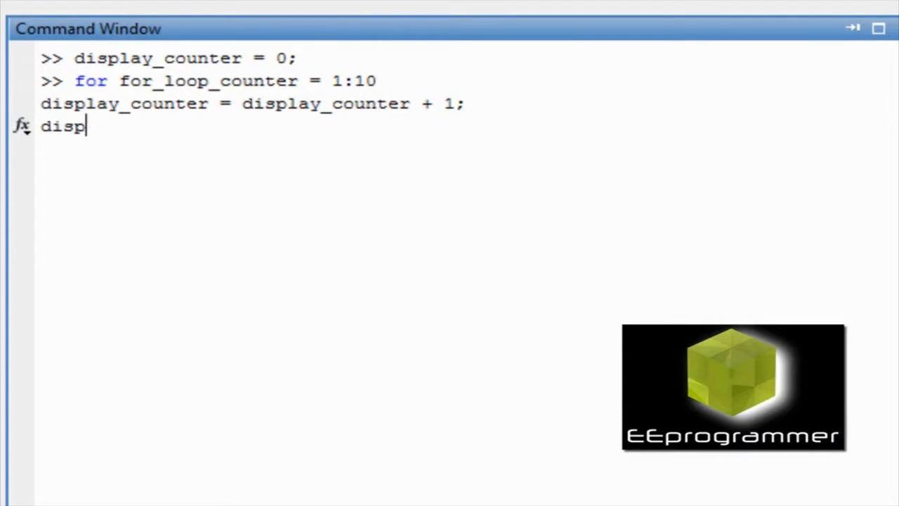
text(())
key(Left)
text(displa)
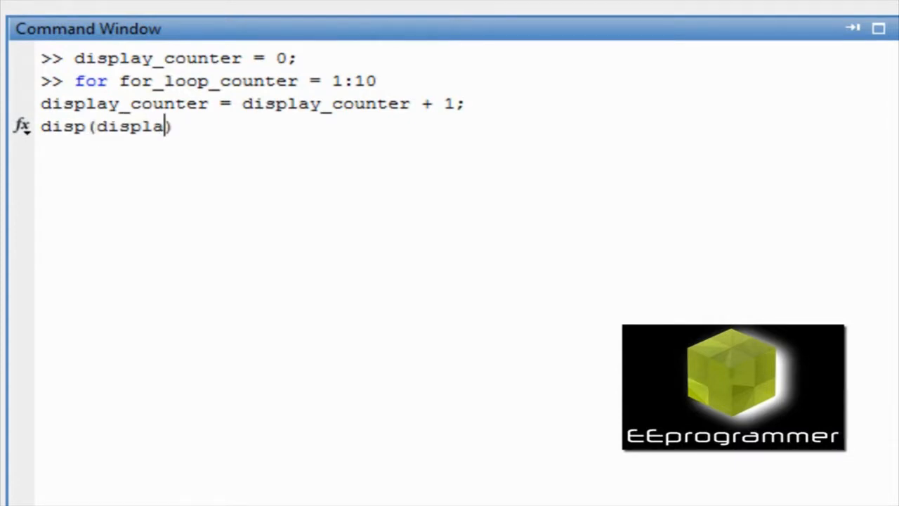
text(y_conte)
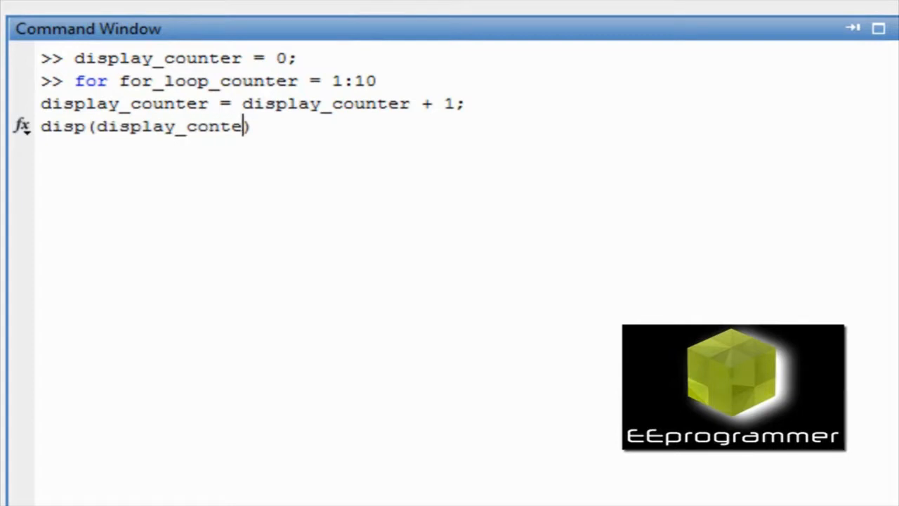
key(BackSpace)
key(BackSpace)
key(BackSpace)
text(unter)
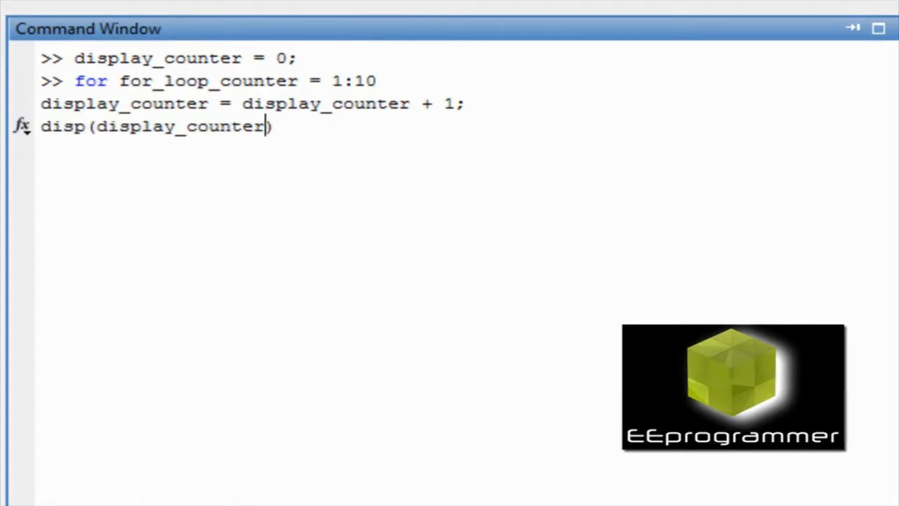
key(Right)
text(;)
key(Return)
text(en)
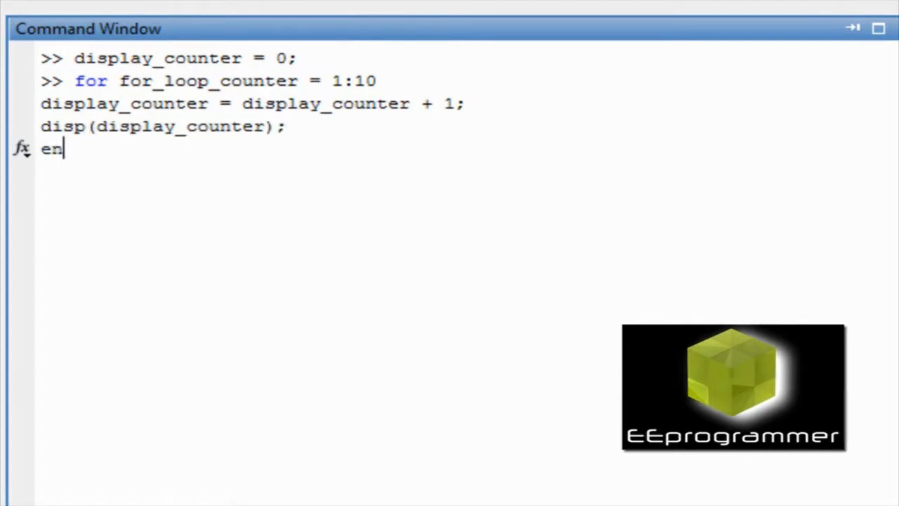
text(d)
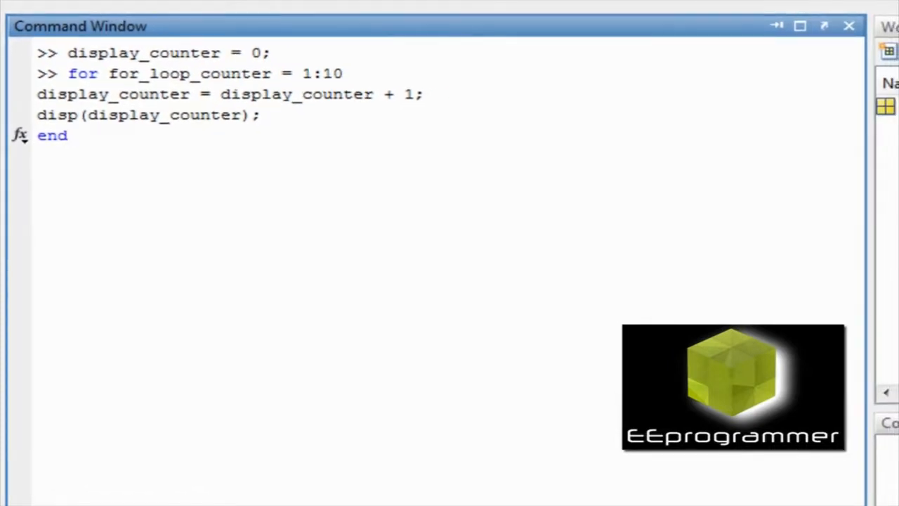
key(Return)
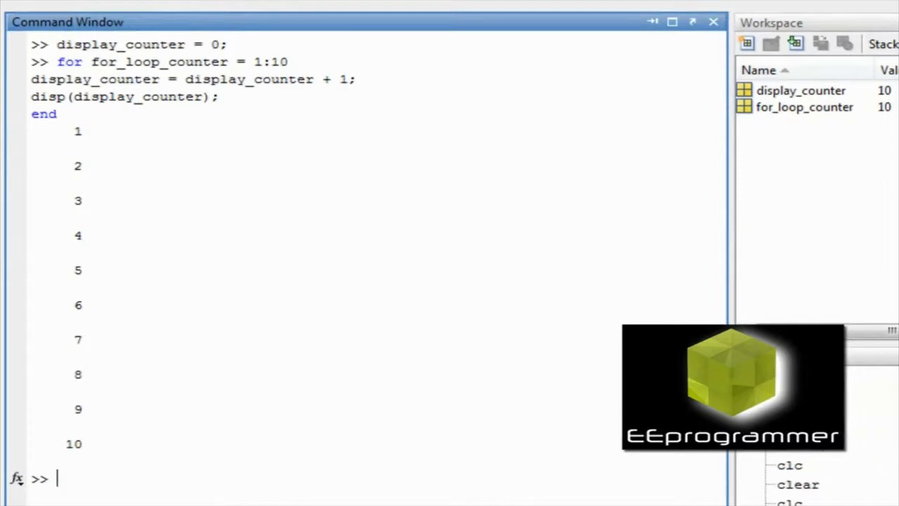
text(clc)
Clear the for-loop output from the Command Window with clc.
key(Return)
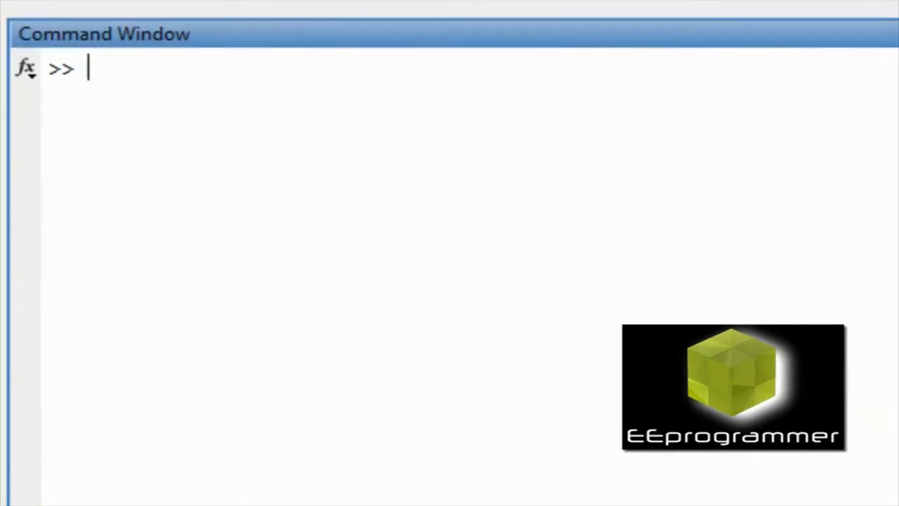
text(while)
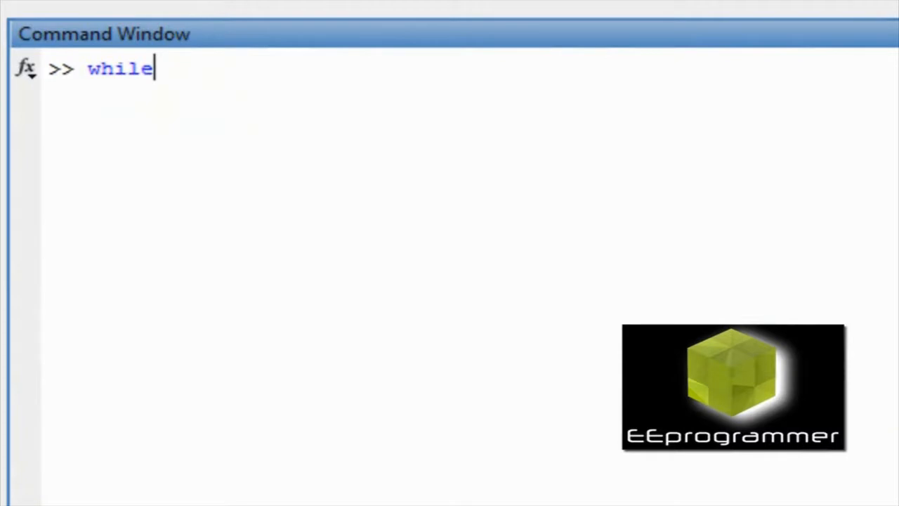
text(_loop_)
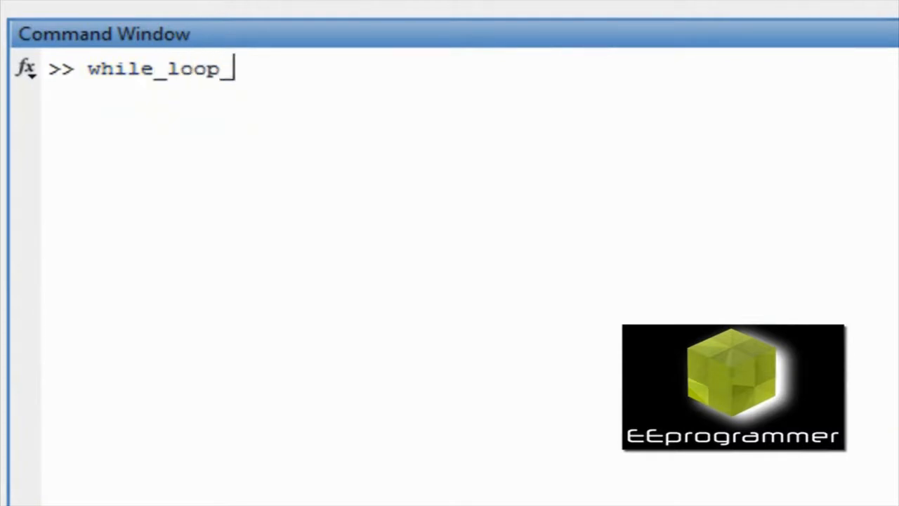
text(counter = )
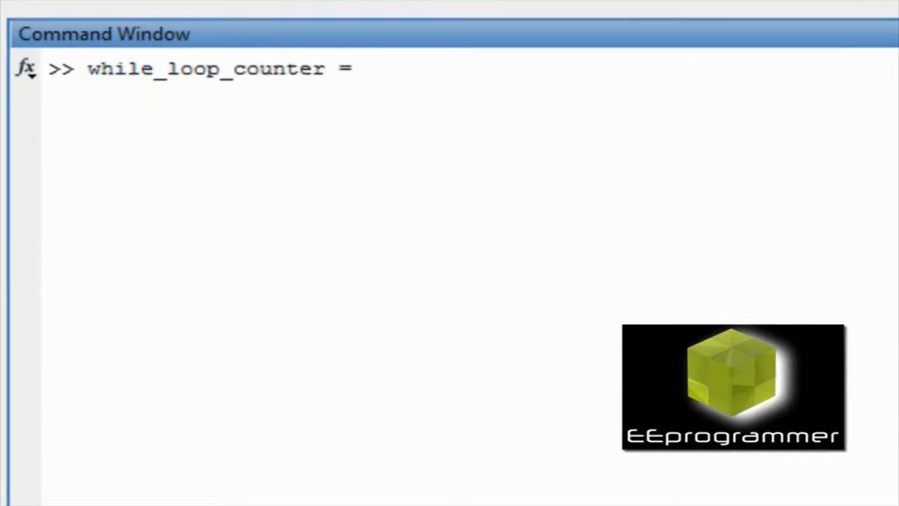
text(0;)
Set while_loop_counter = 0; and write while while_loop_counter<10 with increment and disp(while_loop_counter) lines.
key(Return)
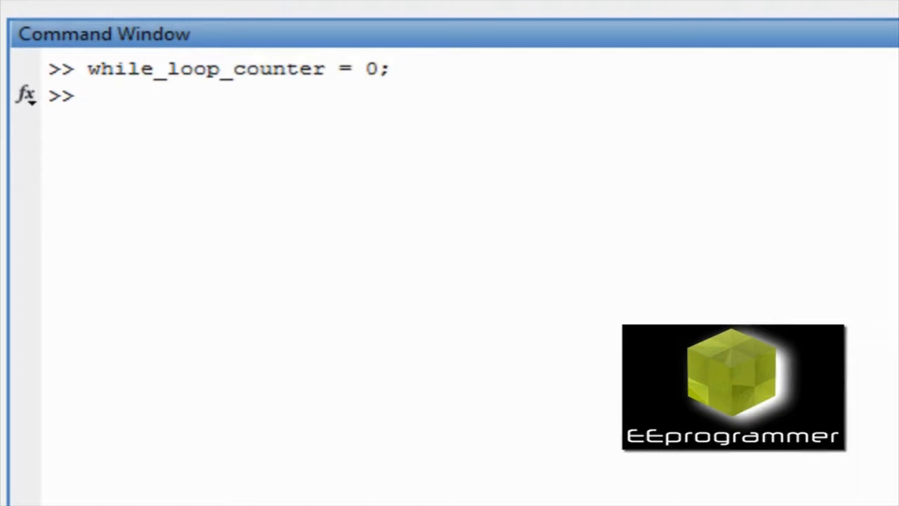
text(while)
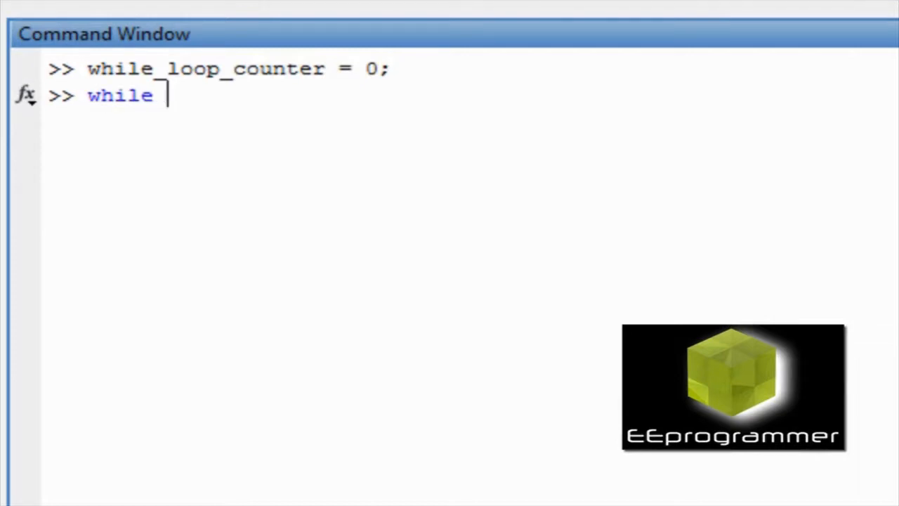
text( while_)
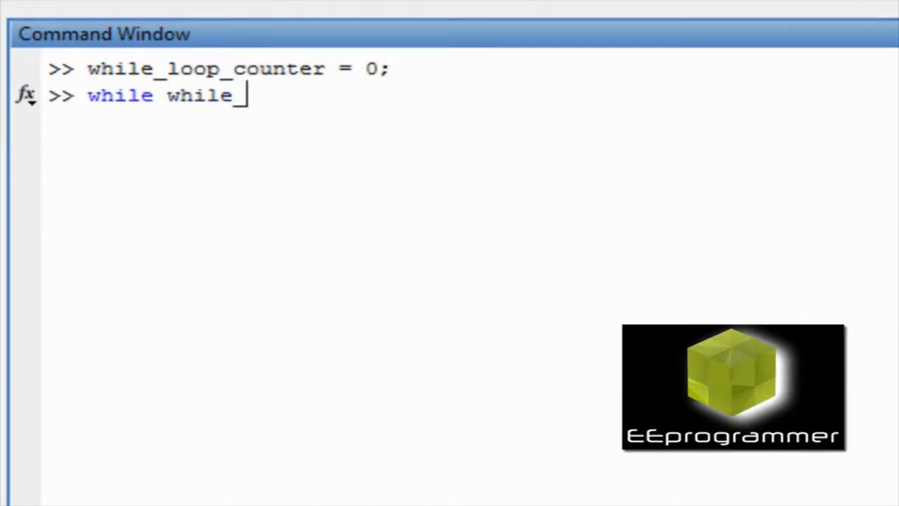
text(loop_counter)
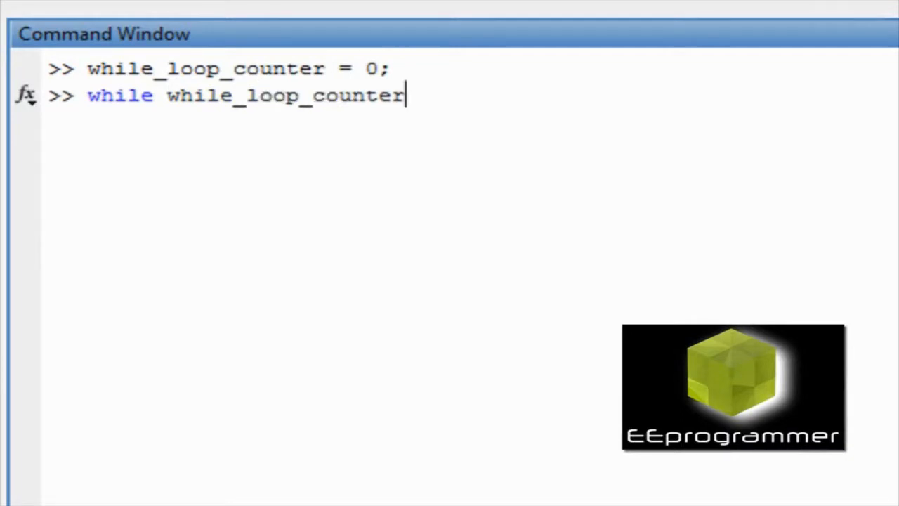
text(<10)
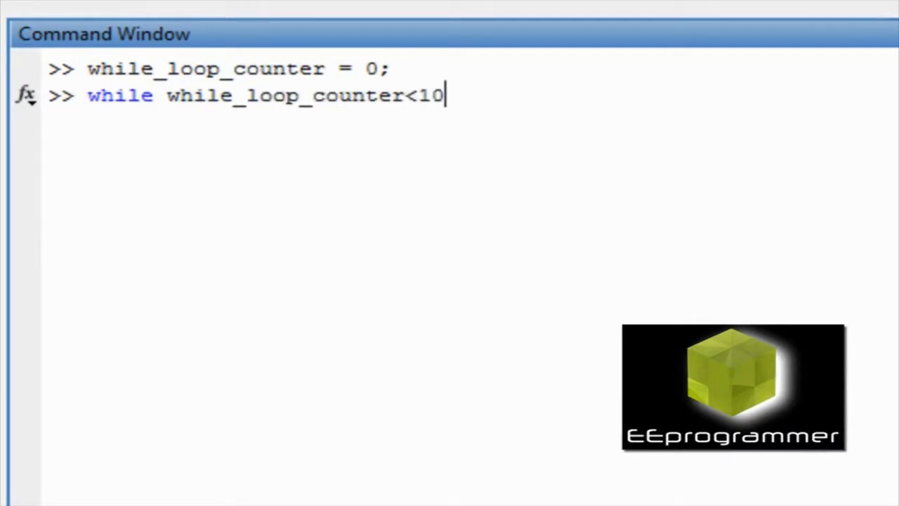
key(Return)
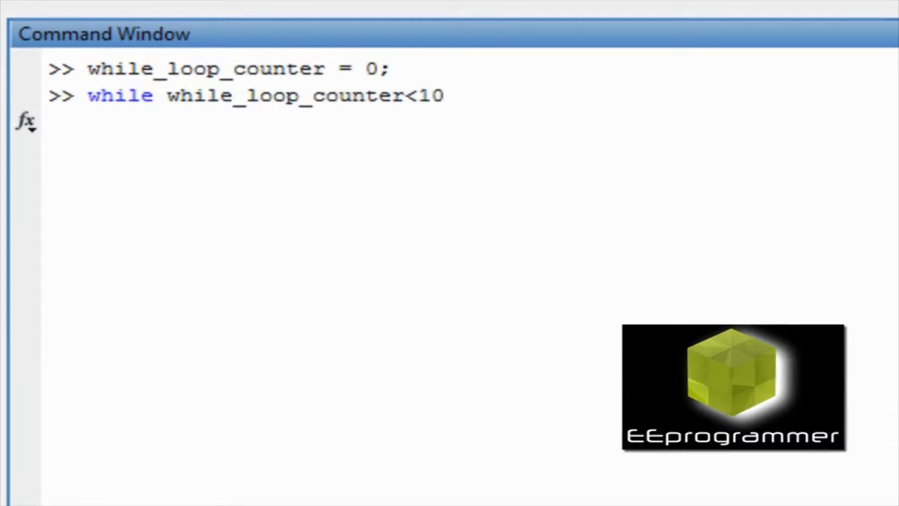
text(while_)
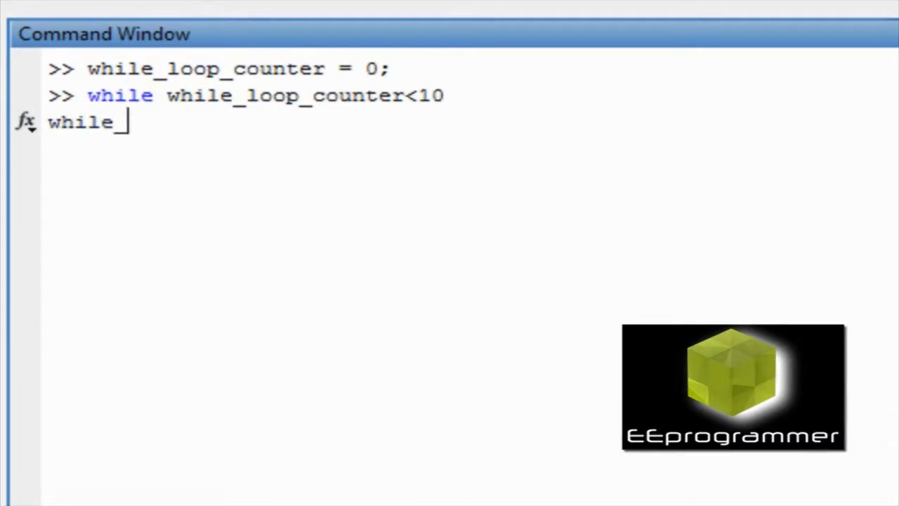
text(loop_counter =)
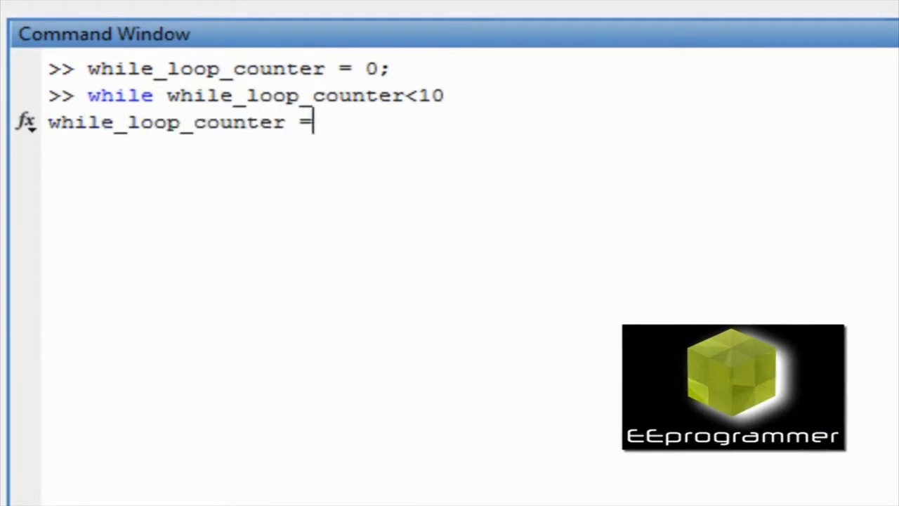
text(while)
key(Tab)
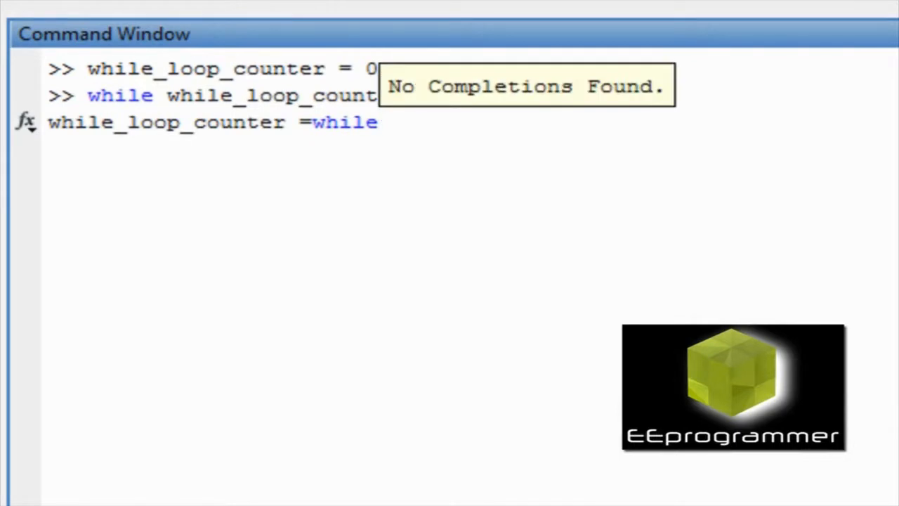
text(_loop_counter)
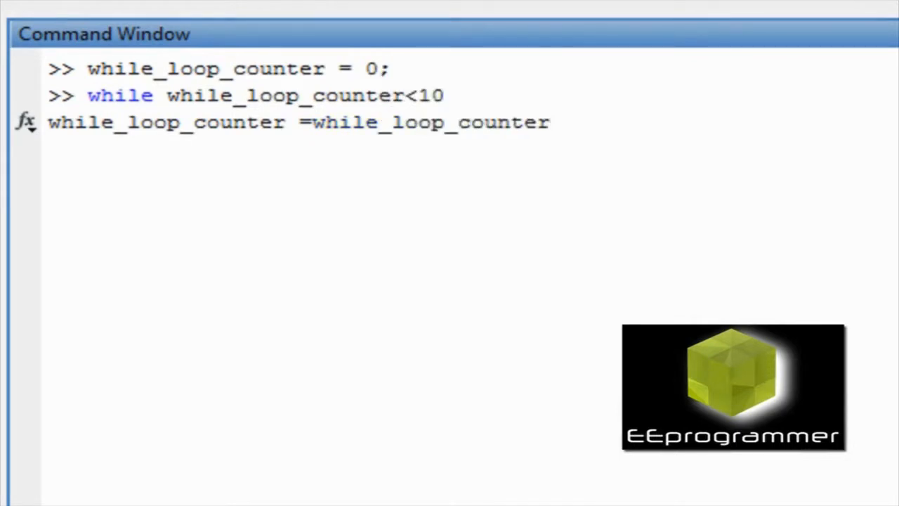
text( +)
text( 1)
text(;)
key(Return)
text(disp()
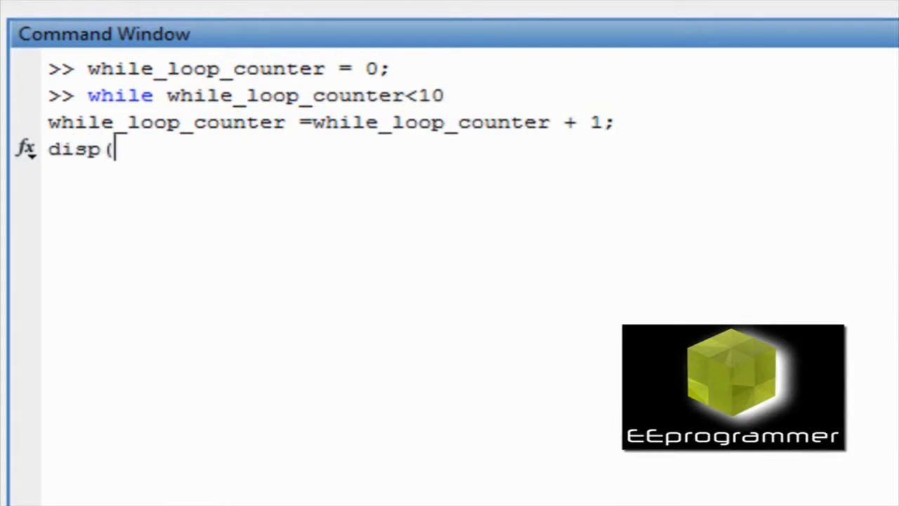
text())
key(Left)
text(whil)
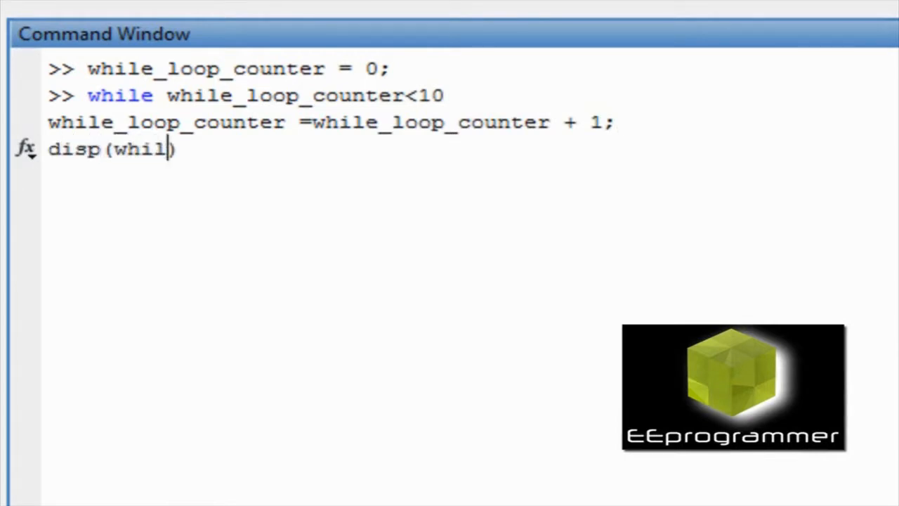
text(e_)
key(Tab)
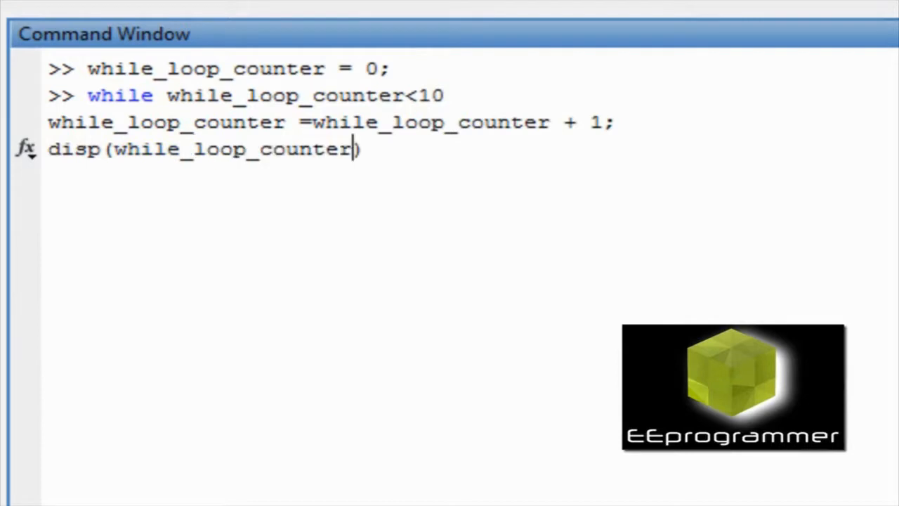
key(Right)
key(Return)
text(end)
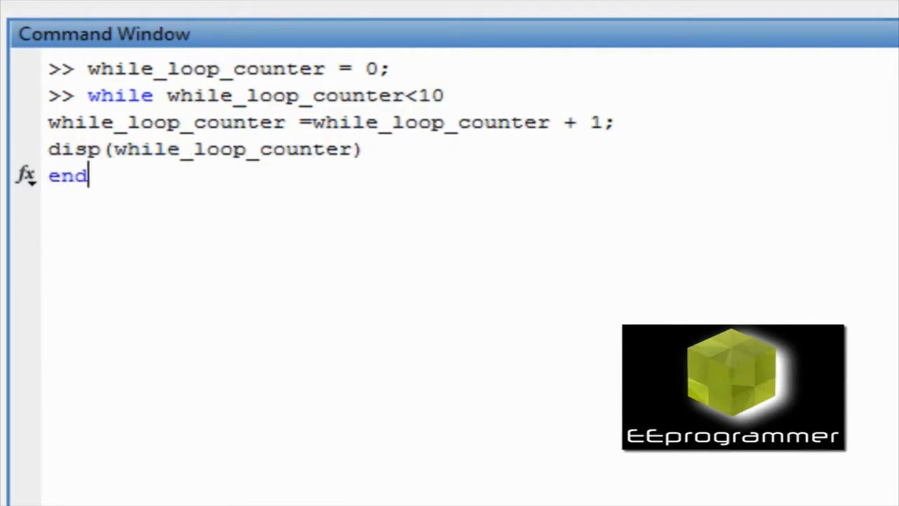
Run the while loop so its counts print in the Command Window.
key(Return)
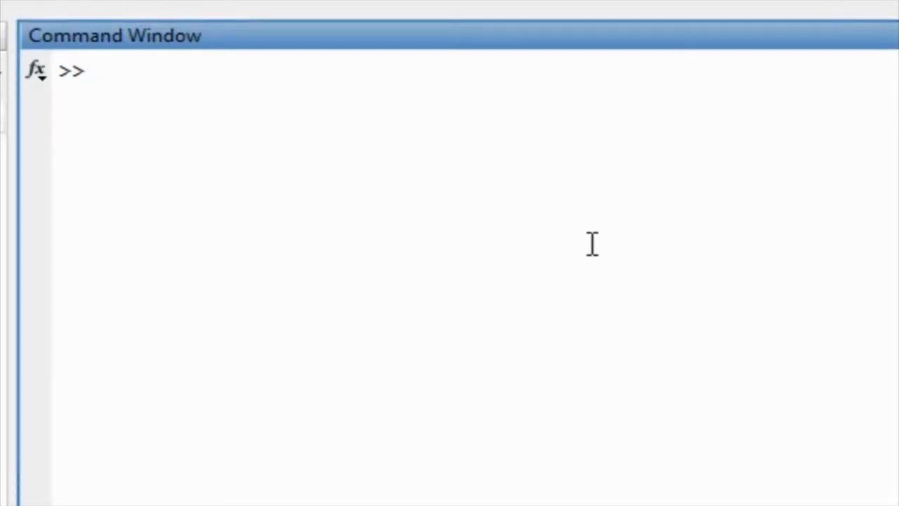
text(e)
text(dit )
text(m)
text(y)
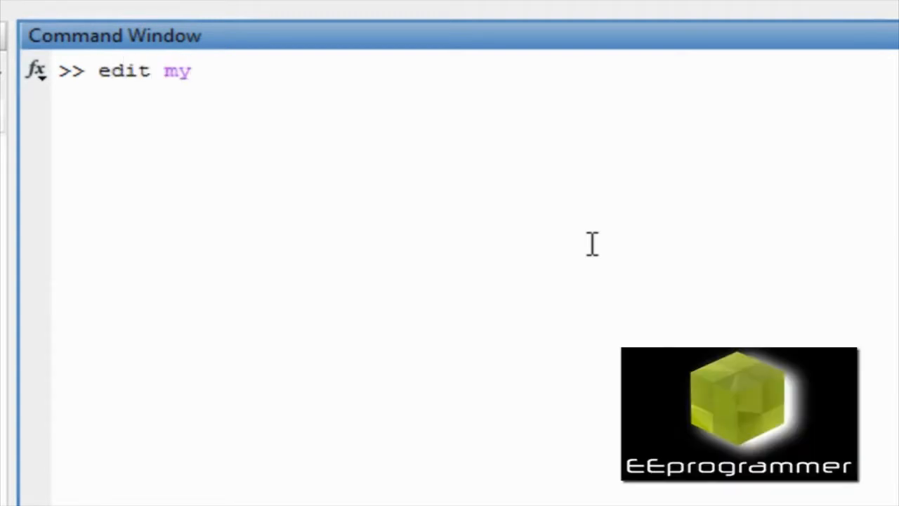
text(1functio)
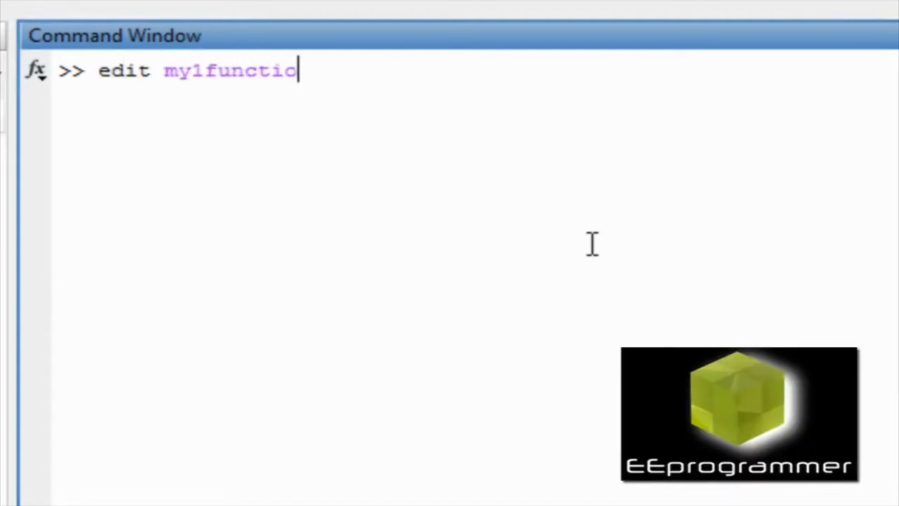
text(n)
Fix the name and run 'edit my_1st_function', confirming creation of the new file.
key(Left)
key(Left)
key(Left)
key(Left)
key(Left)
key(Left)
key(Left)
key(Left)
text(st_)
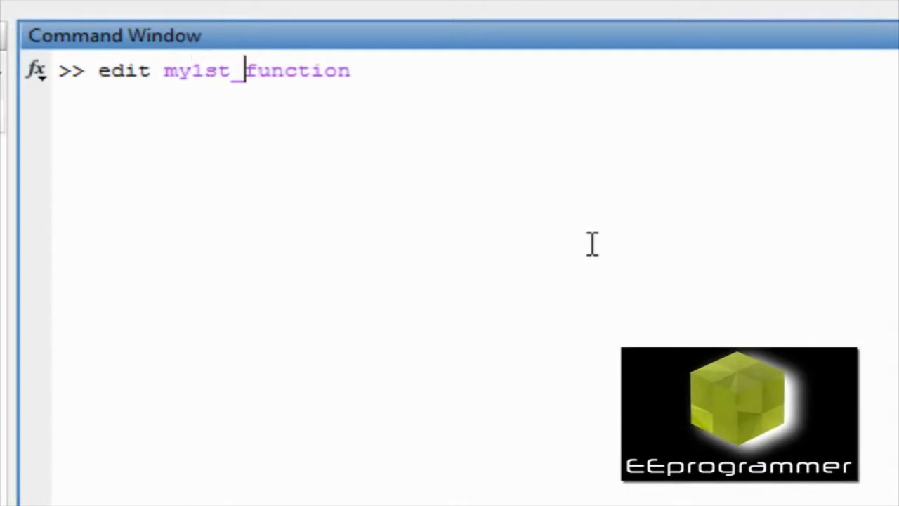
key(Left)
key(Left)
key(Left)
key(Left)
text(_)
key(Return)
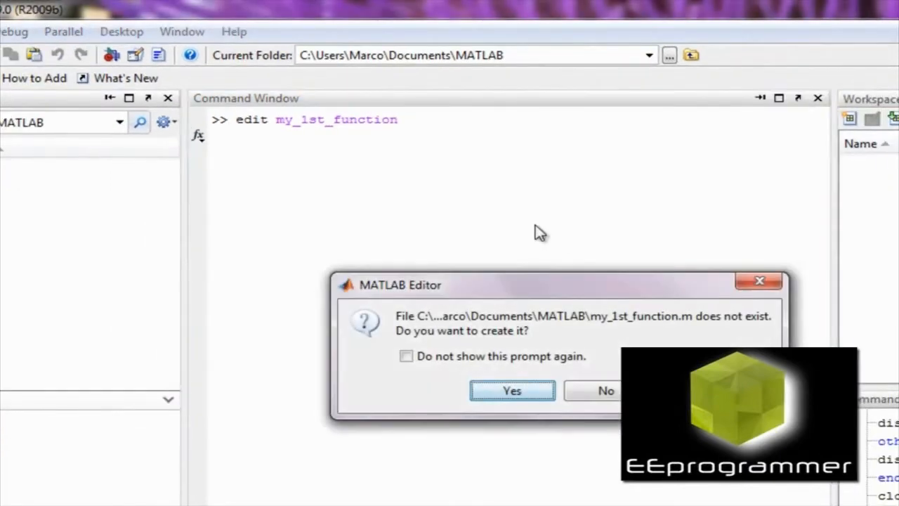
key(Return)
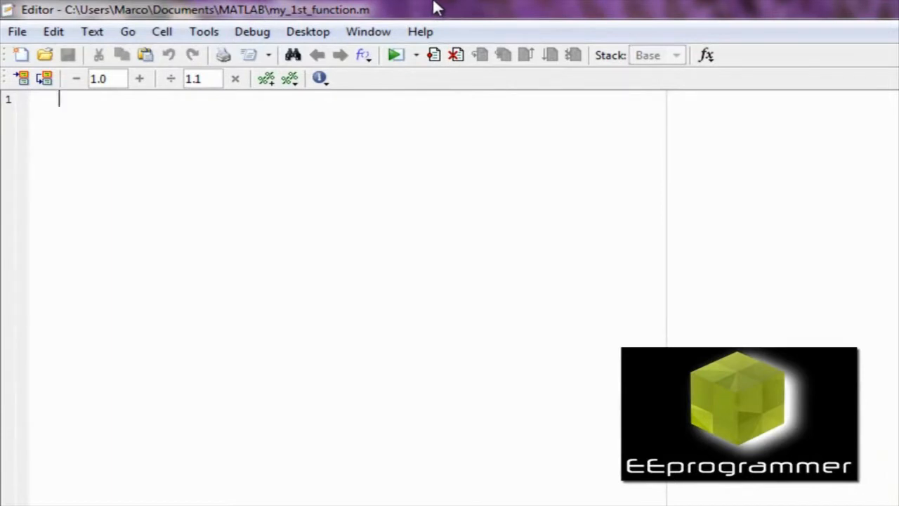
text(func)
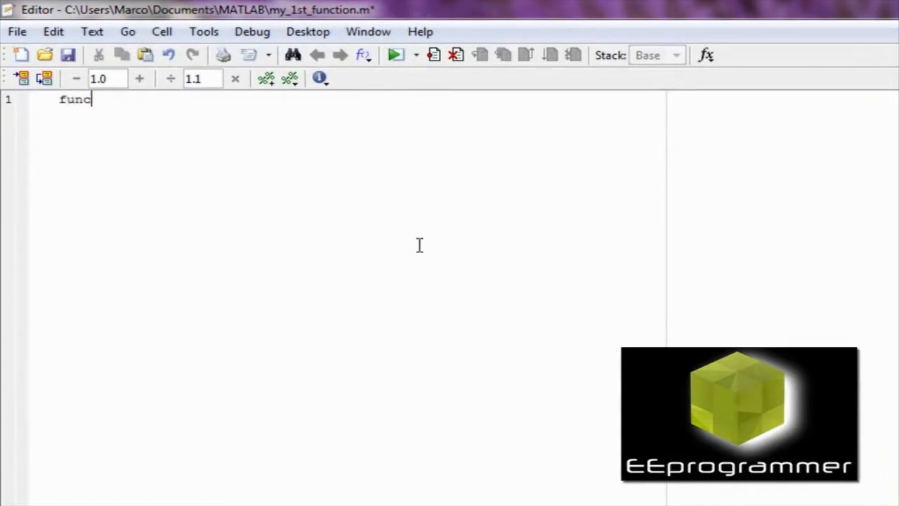
text(tion [])
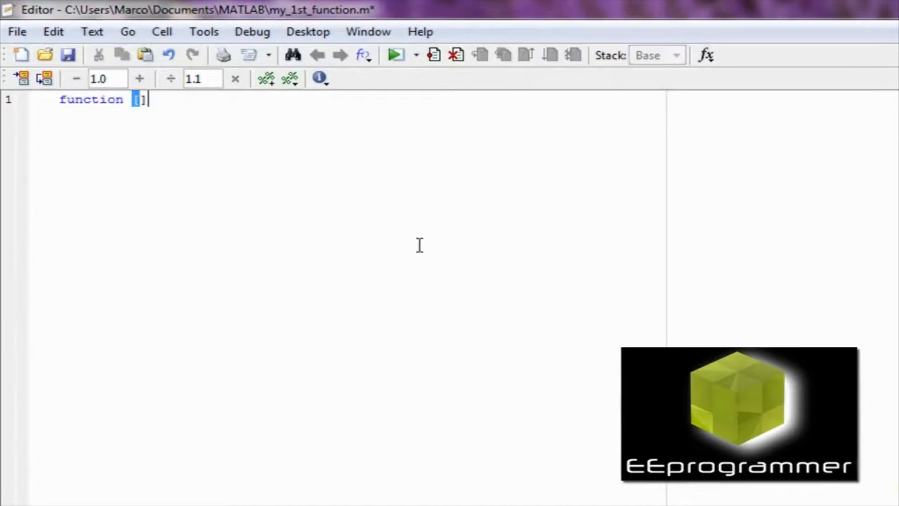
Write the header 'function [your_name_output] = my_1st_function()' on line 1.
key(Left)
text(yournameo)
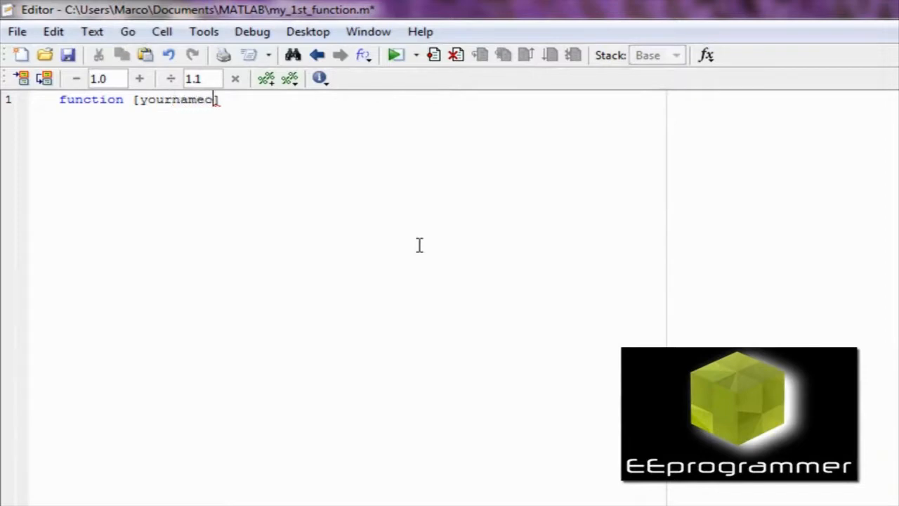
text(utput)
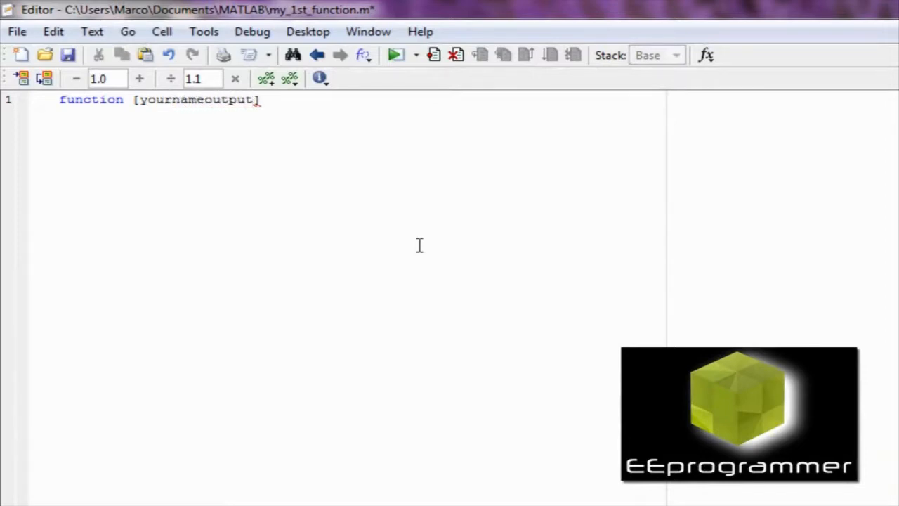
key(Left)
key(Left)
key(Left)
key(Left)
key(Left)
key(Left)
key(Left)
text(_)
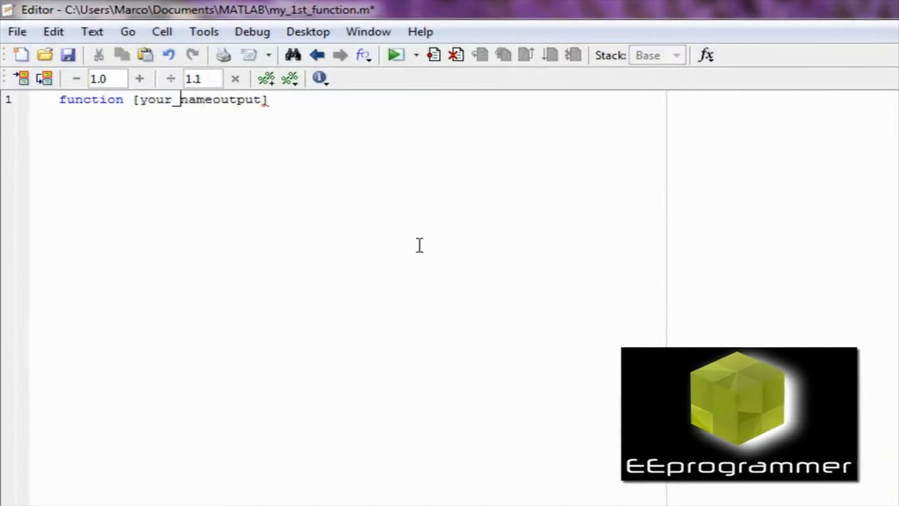
key(Right)
key(Right)
key(Right)
key(Right)
text(_)
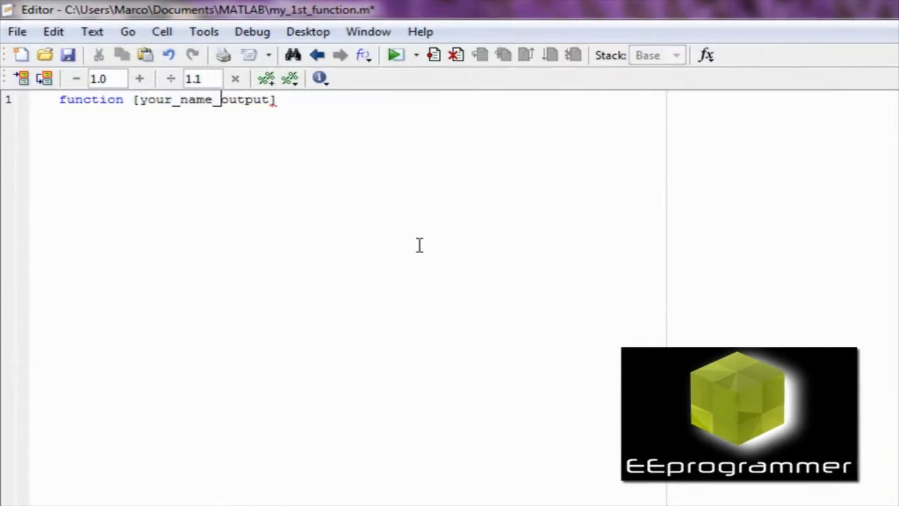
key(Right)
key(Right)
key(Right)
key(Right)
key(Right)
key(Right)
key(Right)
text(= m)
text(y_1s)
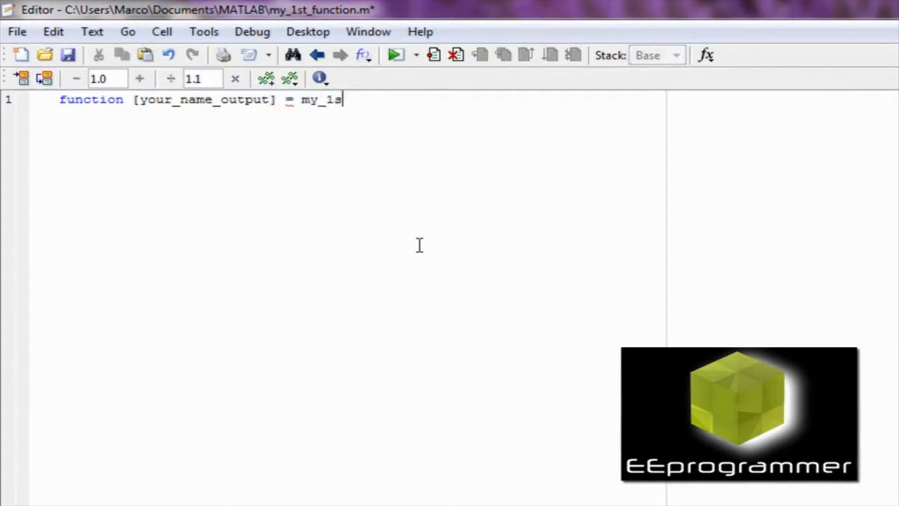
text(t_func)
text(tion())
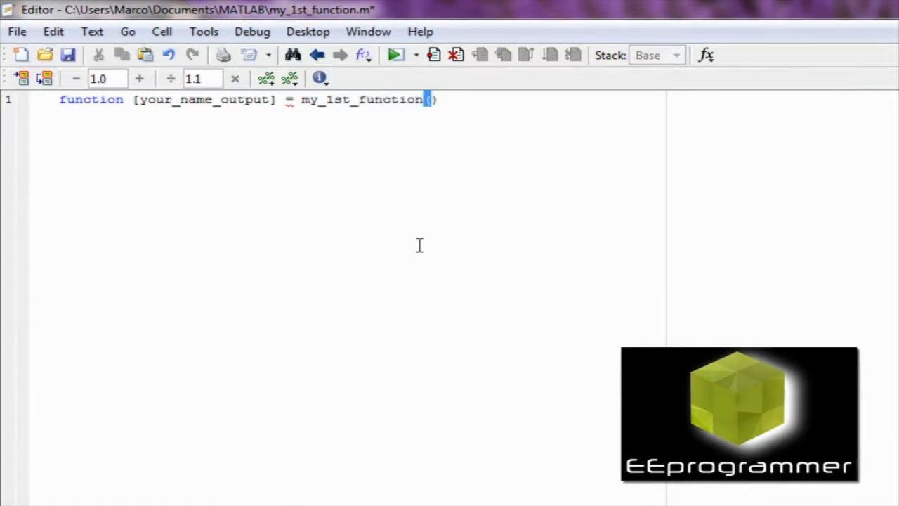
key(Left)
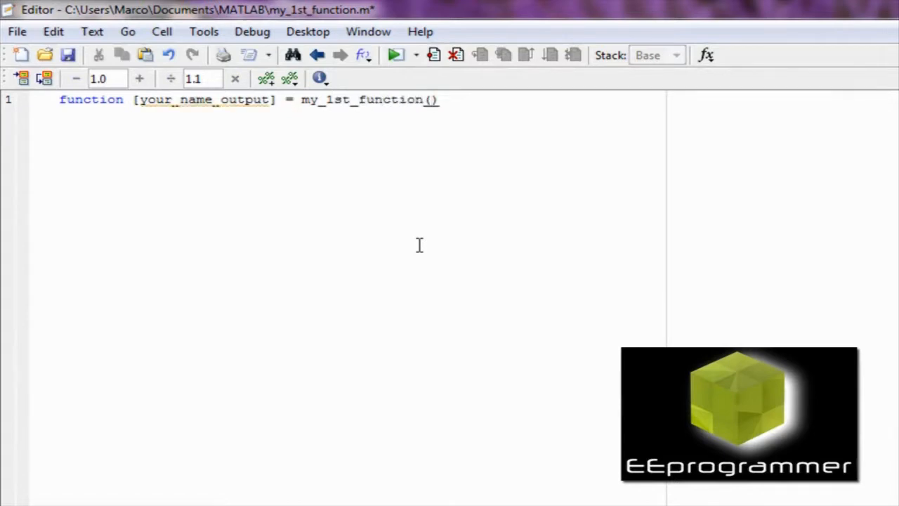
text(yo)
text(ur_name)
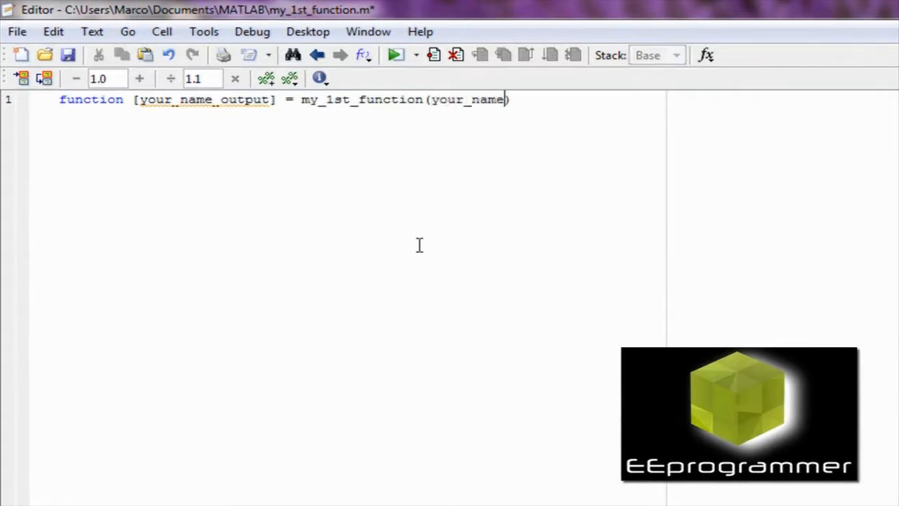
text(_input)
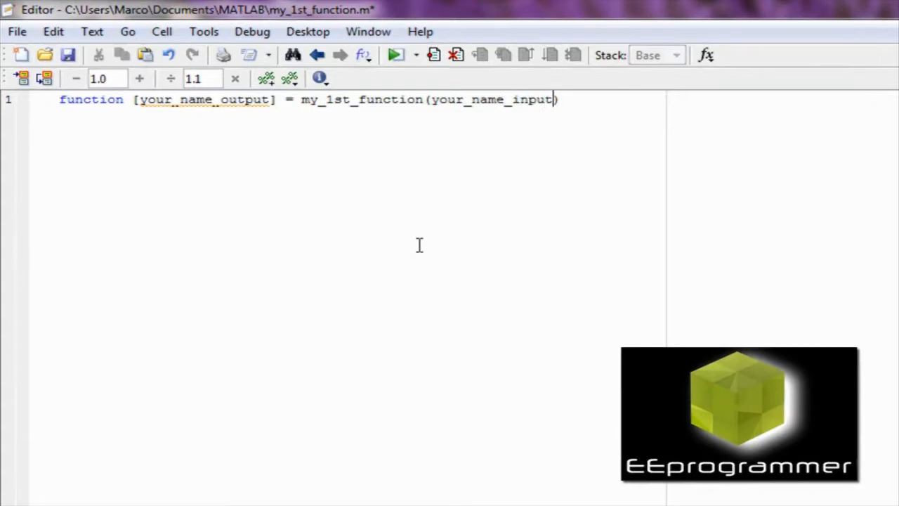
text(1)
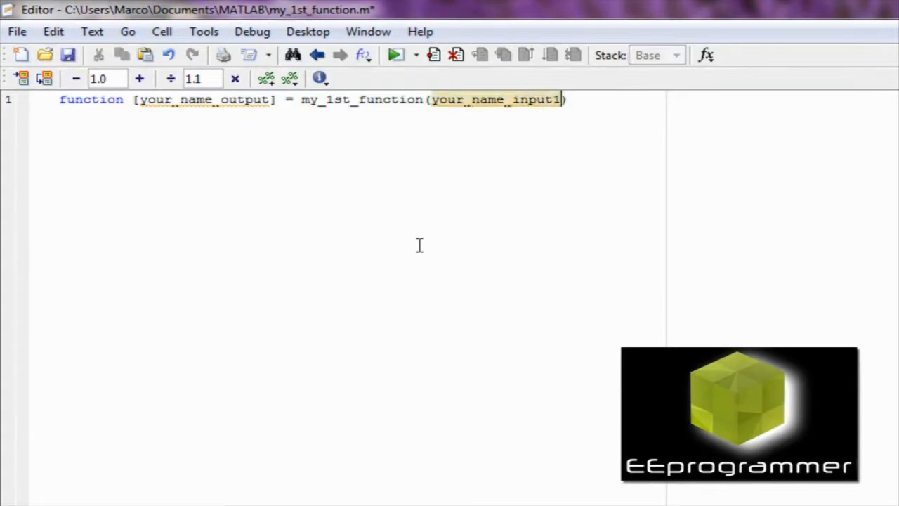
text(,)
Add inputs your_name_input1 and your_name_input2 by copying the first, then start line 2.
key(Left)
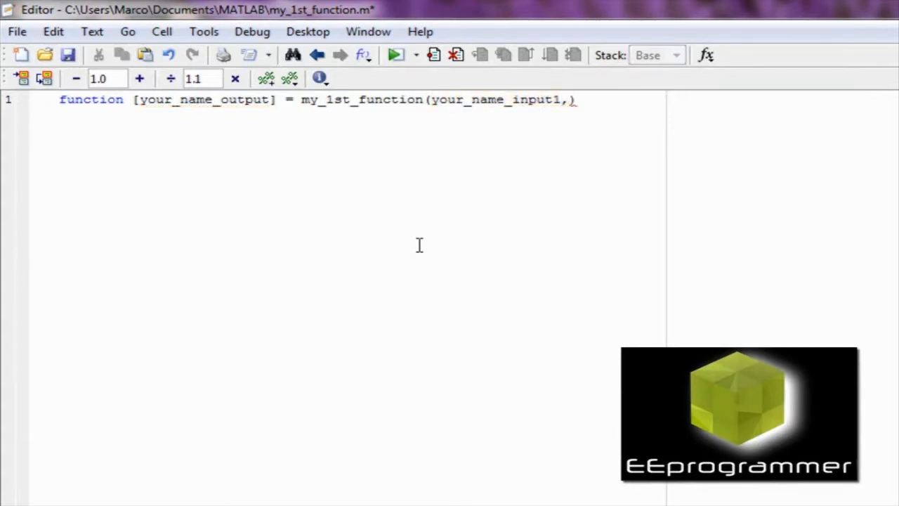
key(shift+Left)
key(shift+Left)
key(shift+Left)
key(shift+Left)
key(shift+Left)
key(shift+Left)
key(shift+Left)
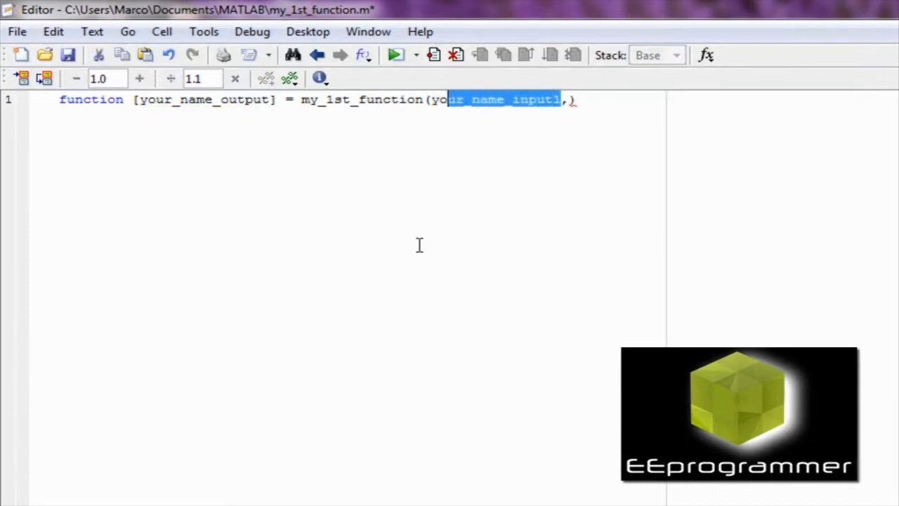
key(shift+Left)
key(shift+Left)
key(ctrl+c)
key(Right)
key(Right)
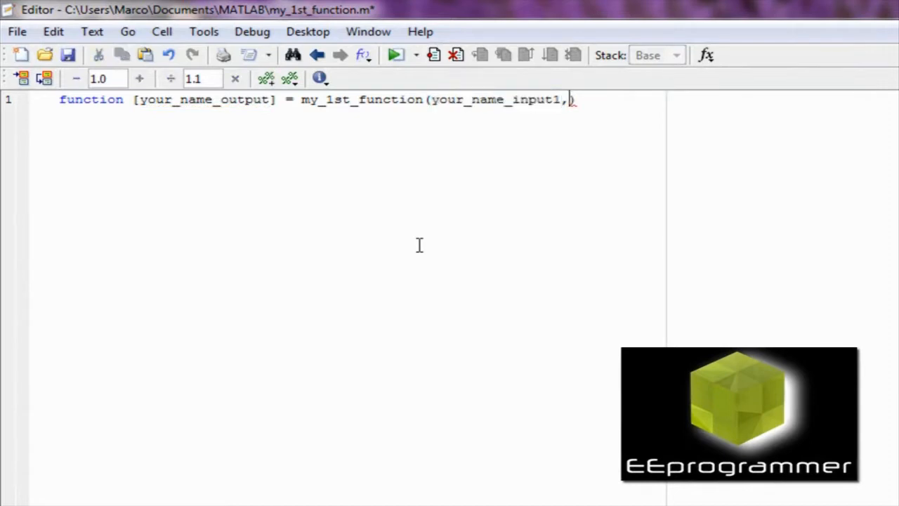
key(ctrl+v)
key(BackSpace)
text(2)
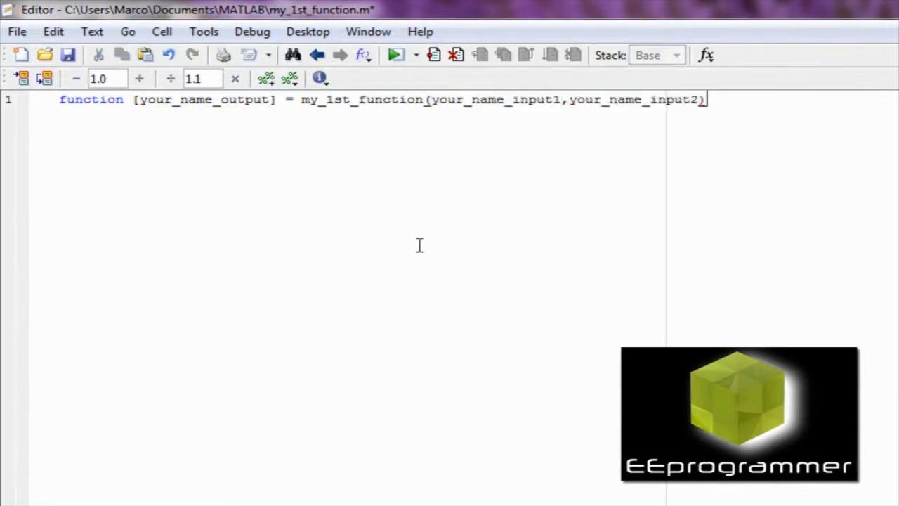
key(Return)
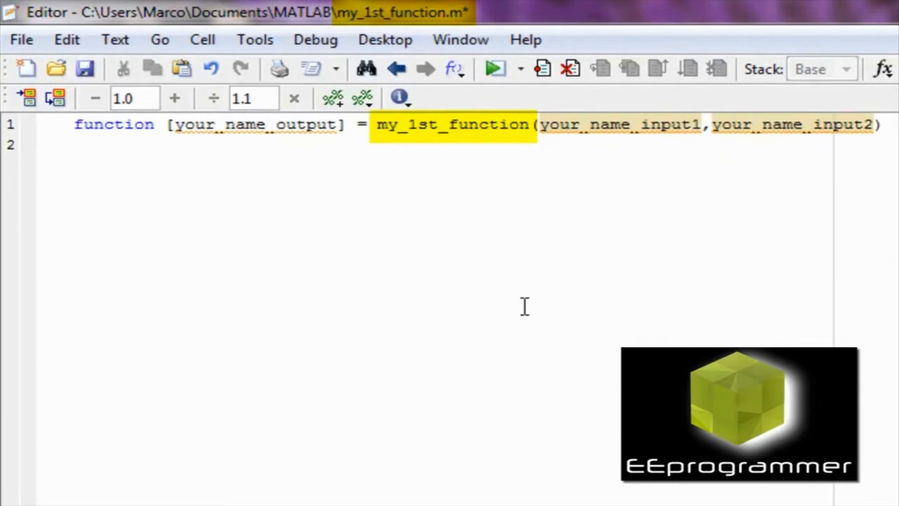
Copy your_name_output from the signature and paste it onto line 2.
key(Up)
key(Right)
key(Right)
key(Right)
key(Right)
key(Right)
key(Right)
key(Right)
key(Right)
key(shift+Right)
key(shift+Right)
key(shift+Right)
key(shift+Right)
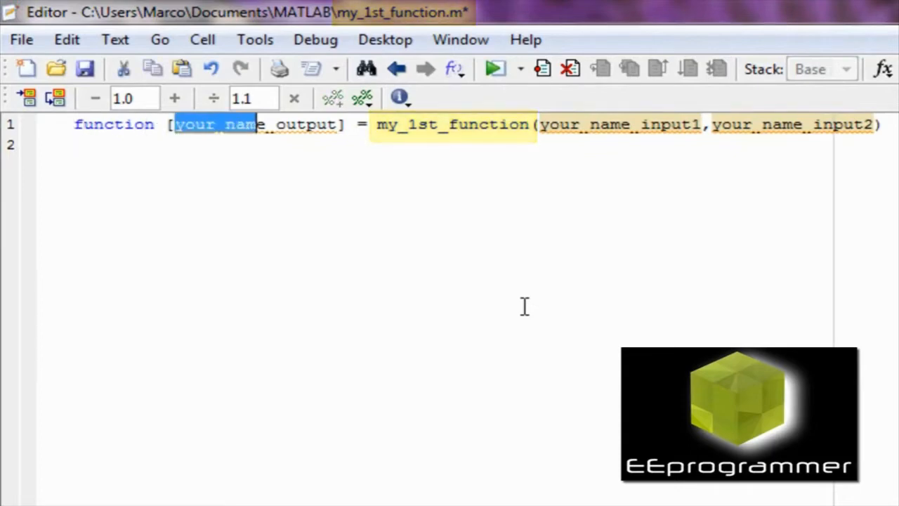
key(shift+Right)
key(shift+Right)
key(shift+Right)
key(shift+Right)
key(shift+Right)
key(shift+Right)
key(ctrl+c)
key(Down)
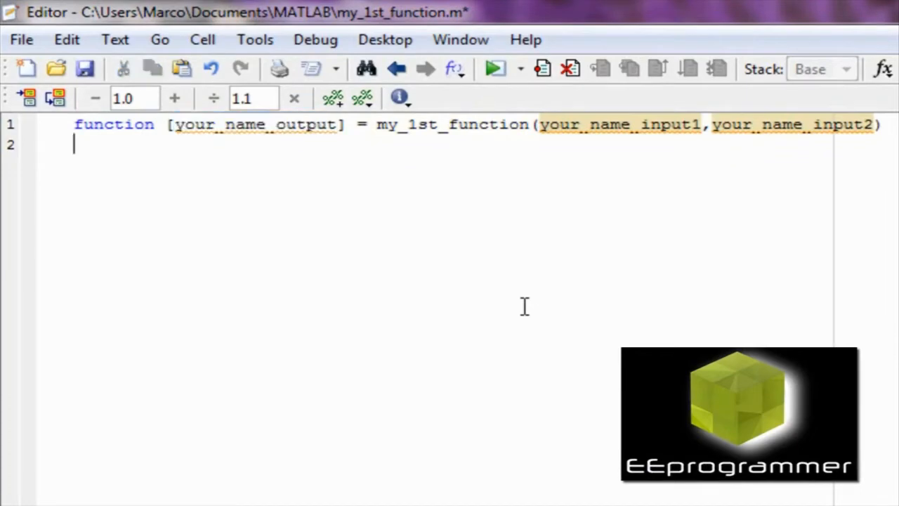
key(ctrl+v)
text(=)
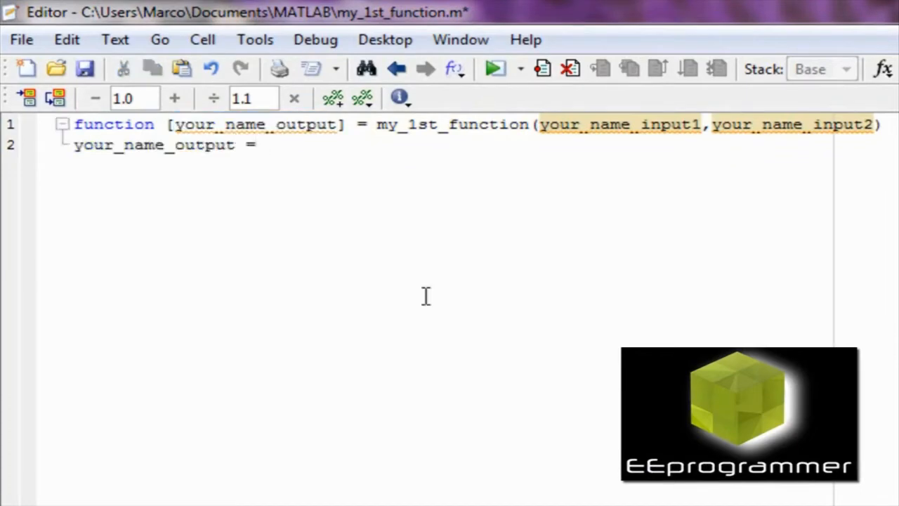
Complete line 2 as your_name_output = your_name_input1*your_name_input2; and save the file.
drag(540, 125, 697, 123)
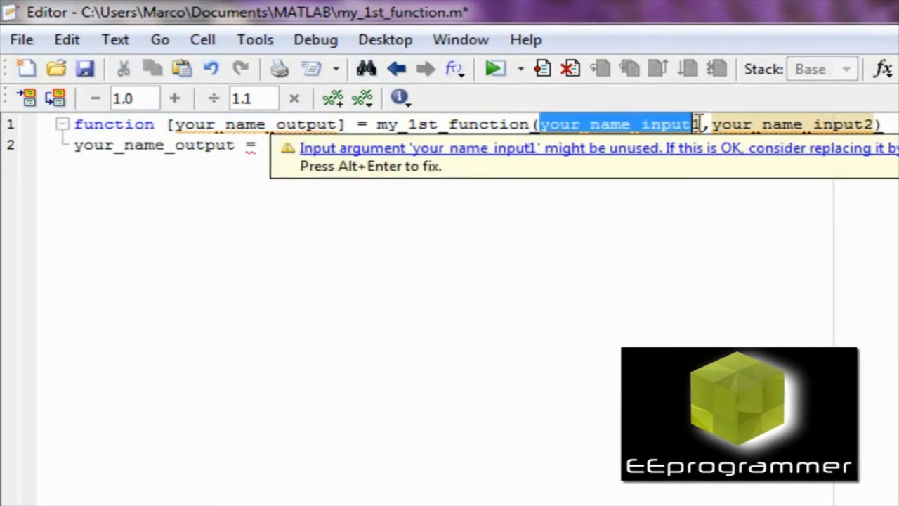
click(429, 258)
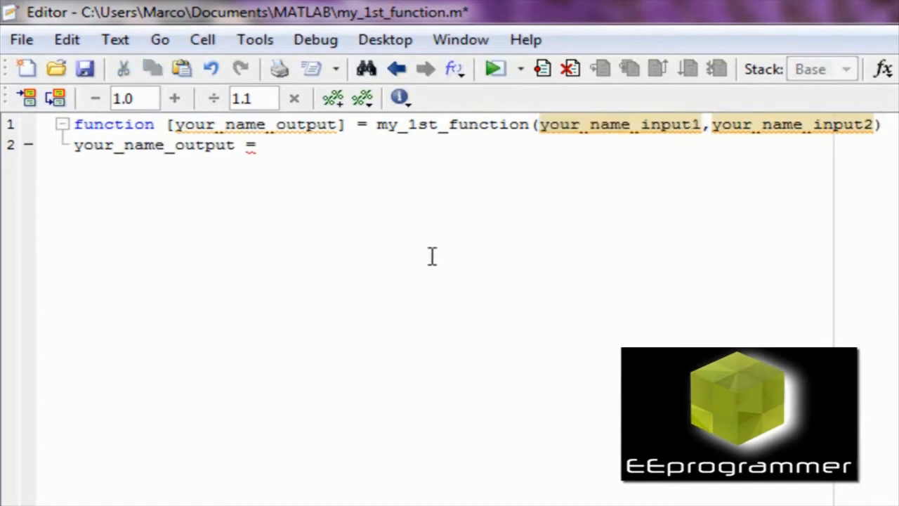
text(your_name_input1)
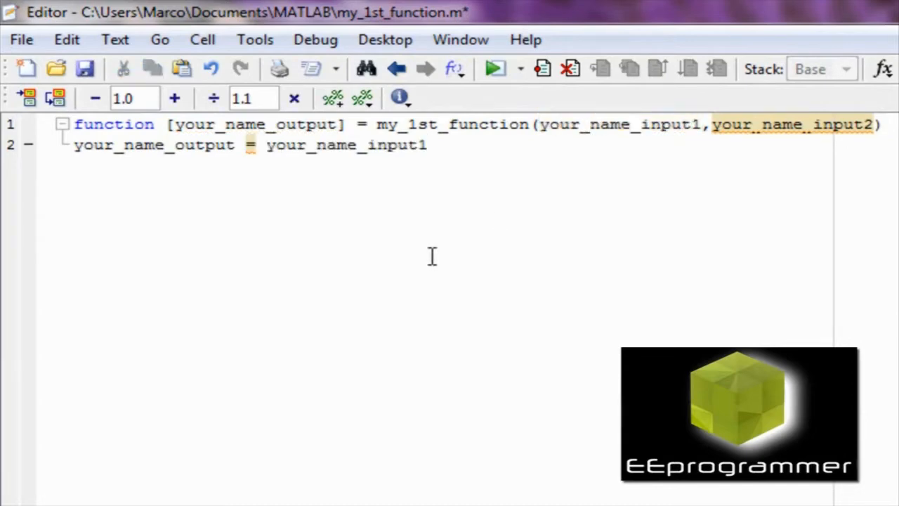
text(*)
text(your_name_input1)
drag(600, 145, 590, 144)
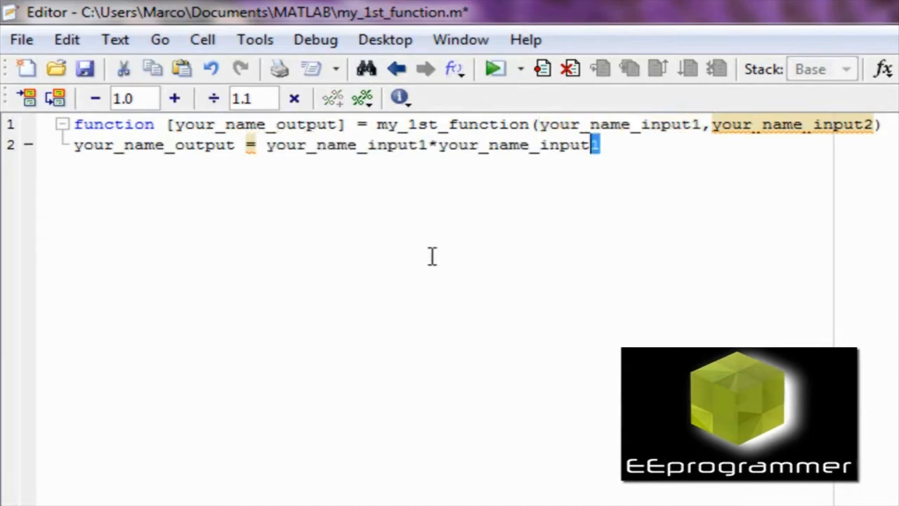
text(2;)
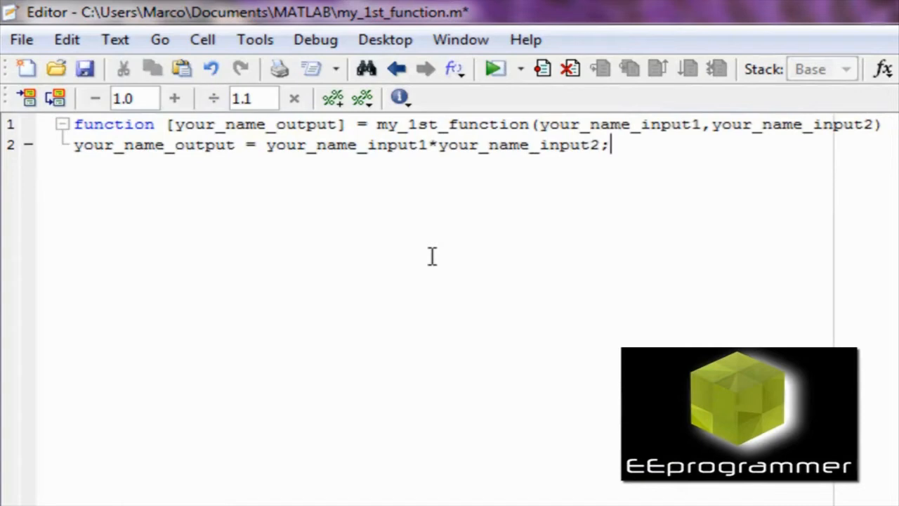
key(ctrl+s)
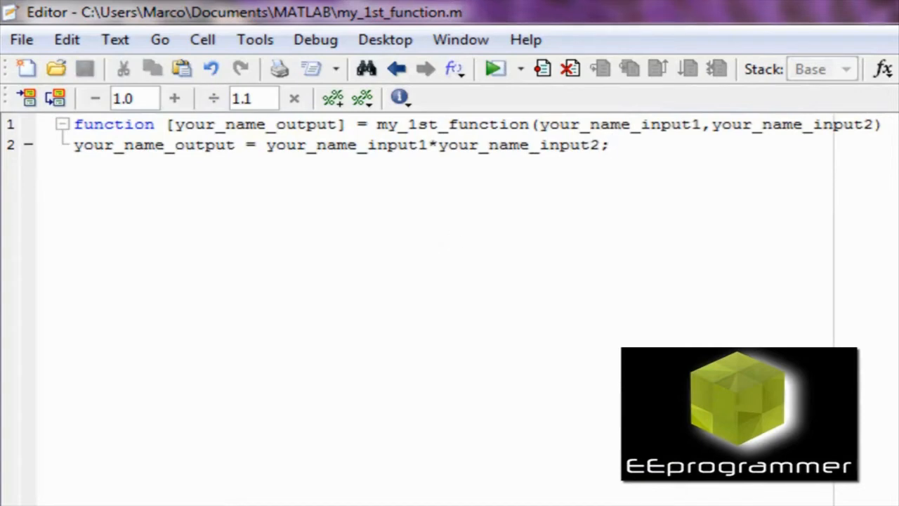
Copy the signature's call part, clear the Command Window and paste it at the prompt.
drag(164, 124, 882, 124)
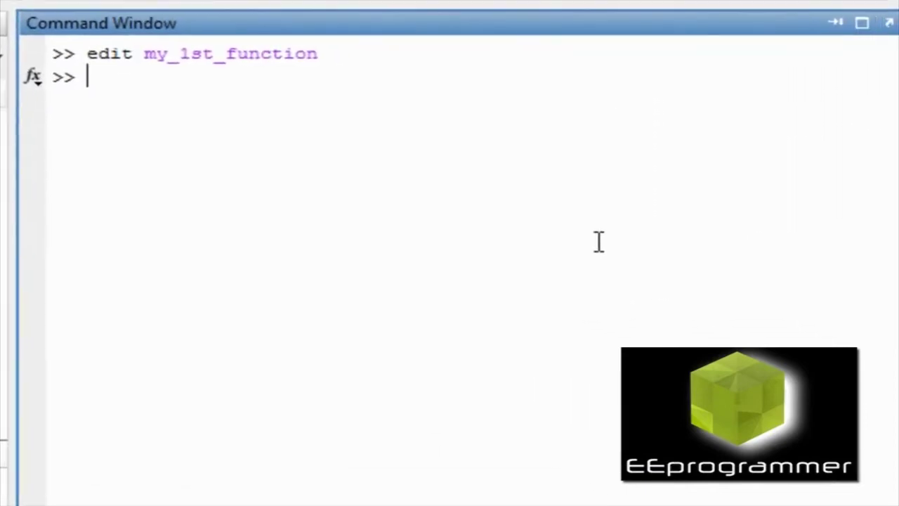
text(clc)
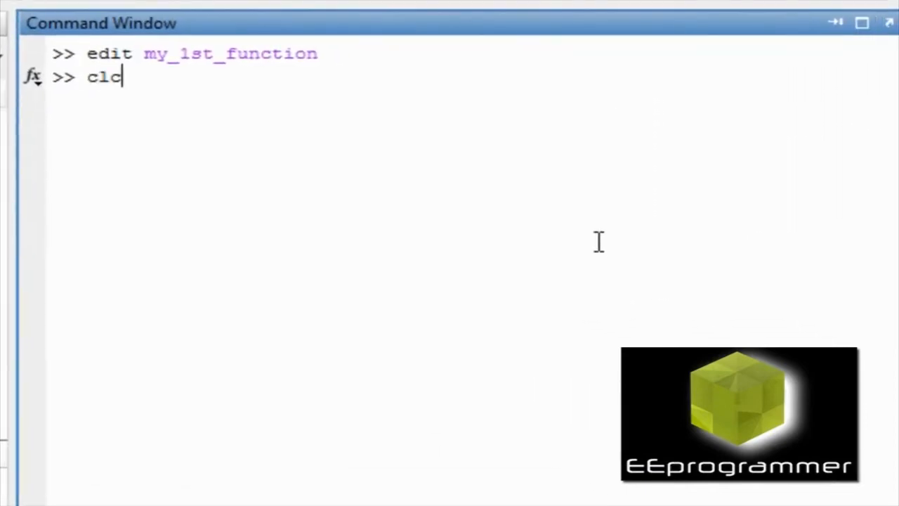
key(Return)
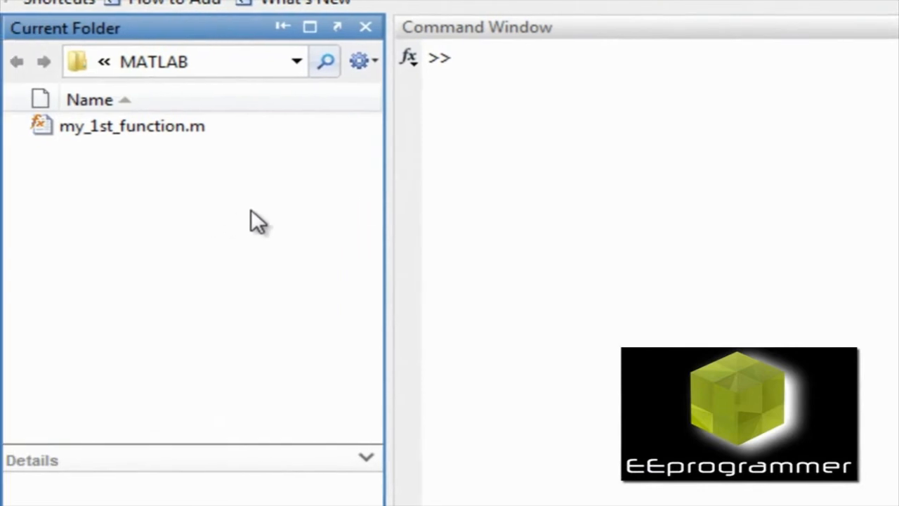
text([your_name_output] = my_1st_function(your_name_input1,your_name_input2))
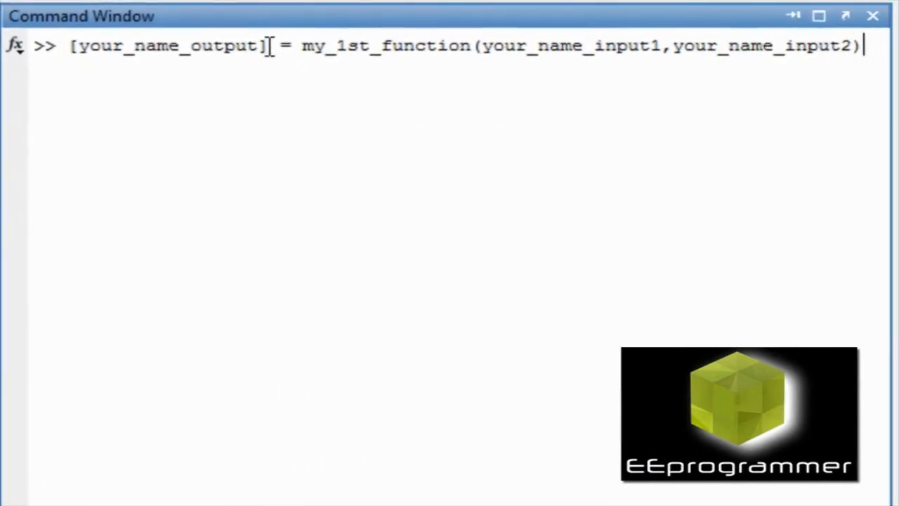
Edit the call to aaaa = my_1st_function(11,2) and run it, returning aaaa = 22.
drag(209, 33, 54, 33)
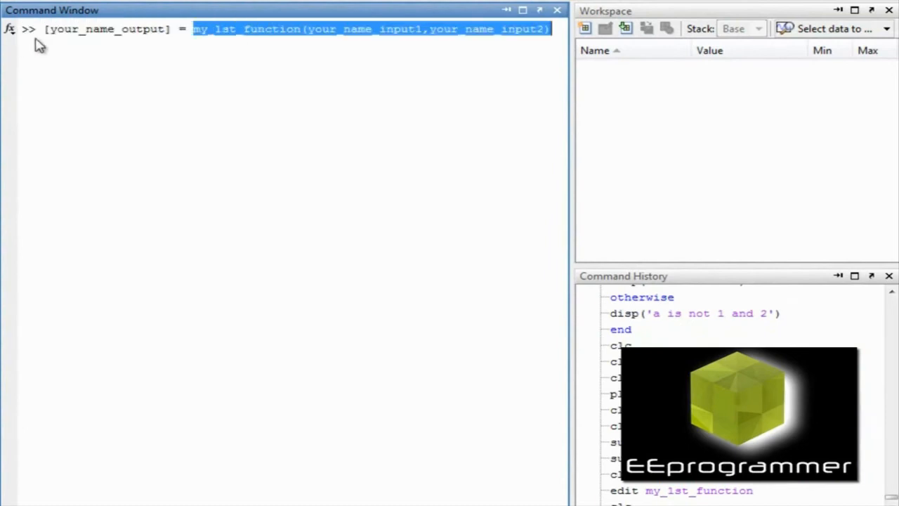
drag(51, 29, 165, 29)
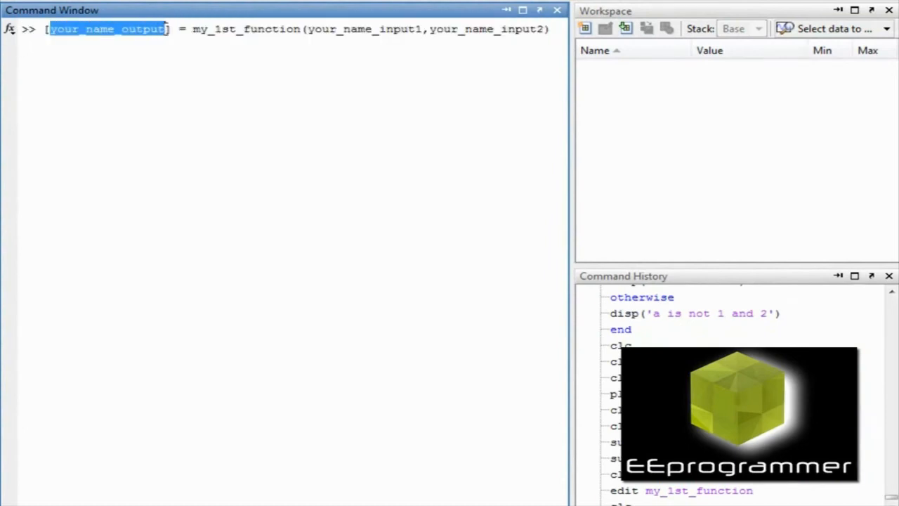
text(aaaa)
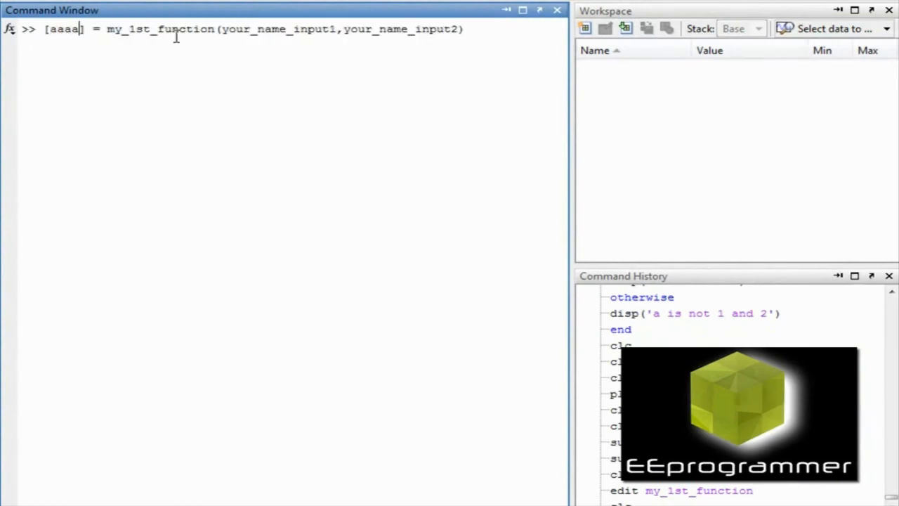
drag(223, 28, 337, 28)
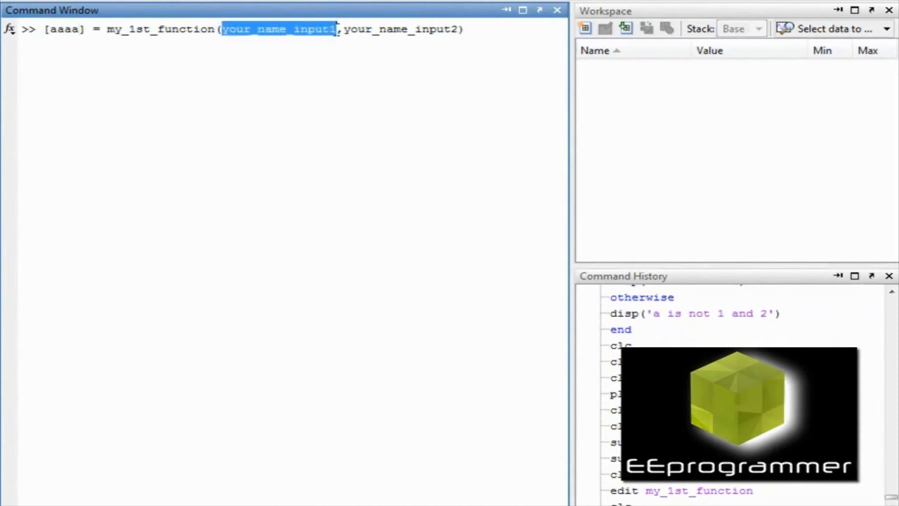
text(11)
drag(245, 29, 371, 28)
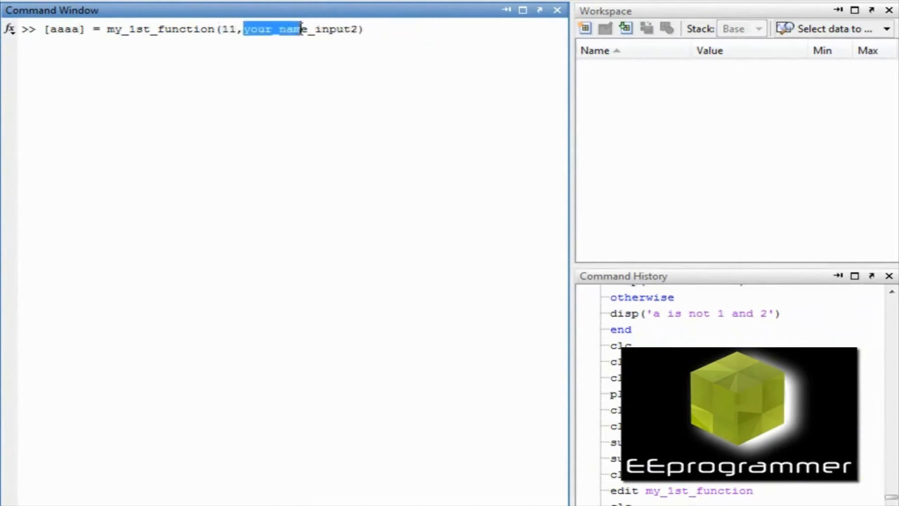
text(2))
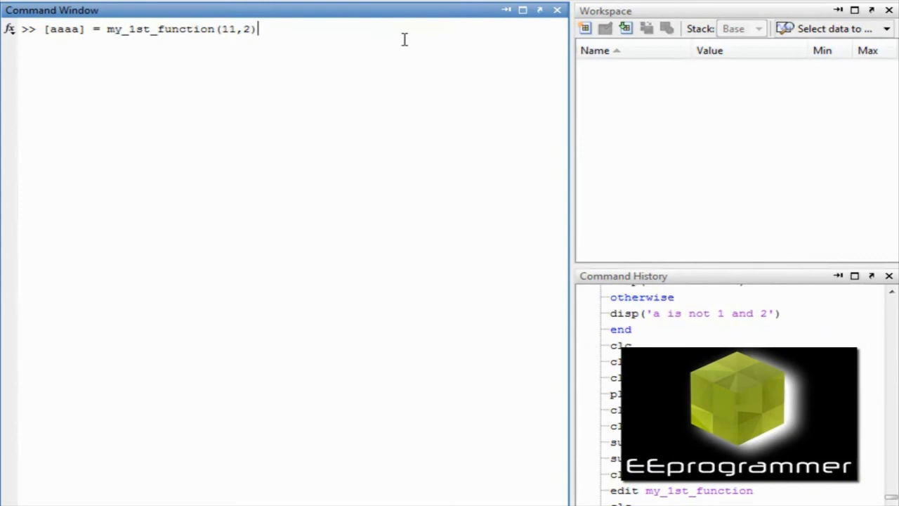
key(Return)
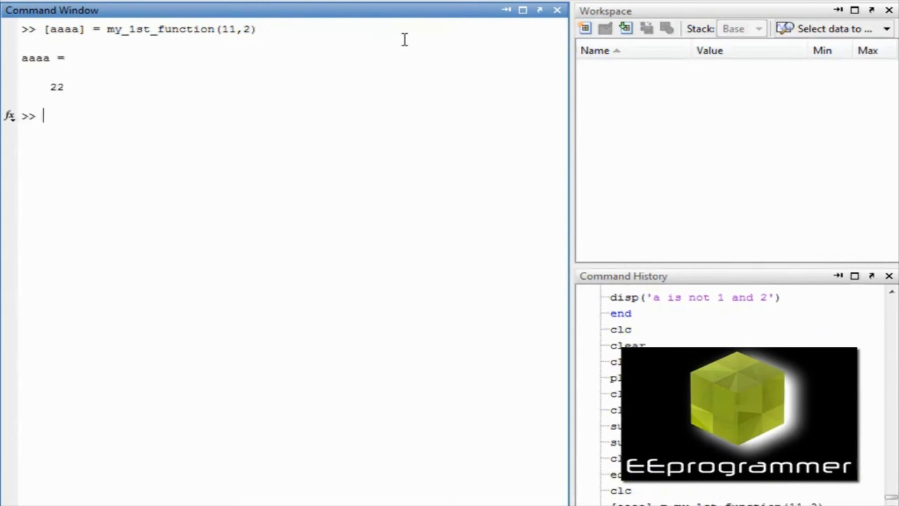